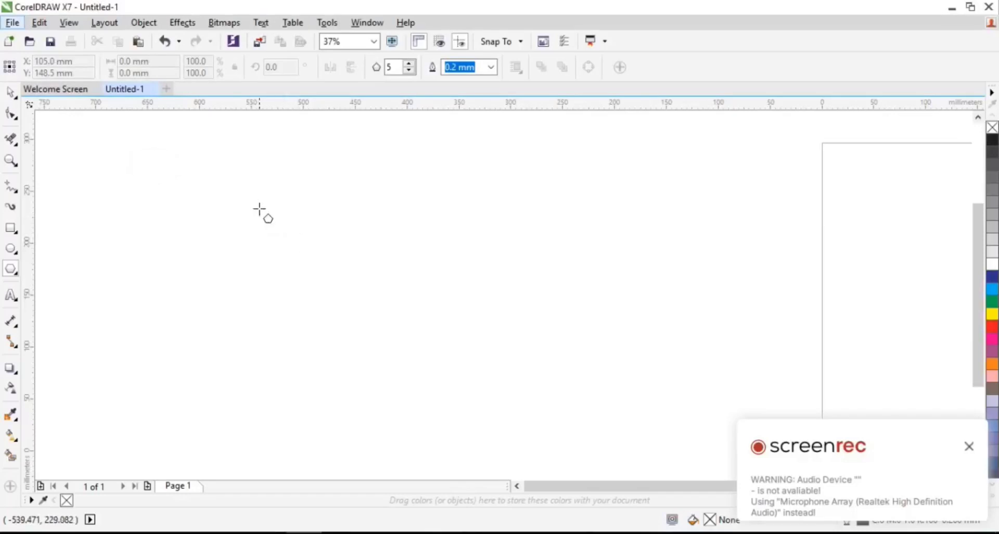
Draw a regular polygon on the canvas and set it to 6 sides.
{"action": "left_click_drag", "start_coordinate": [261, 212], "coordinate": [453, 331]}
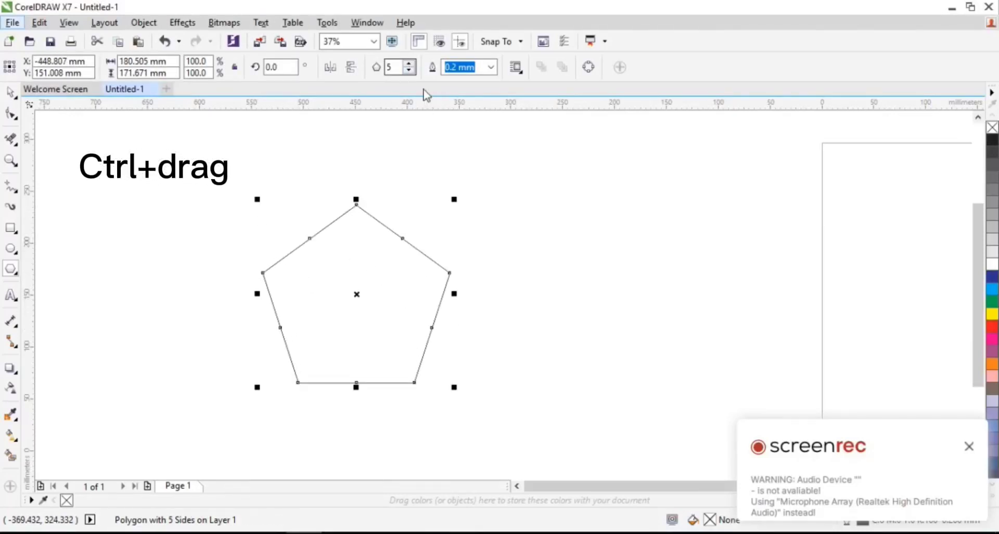
{"action": "left_click", "coordinate": [410, 63]}
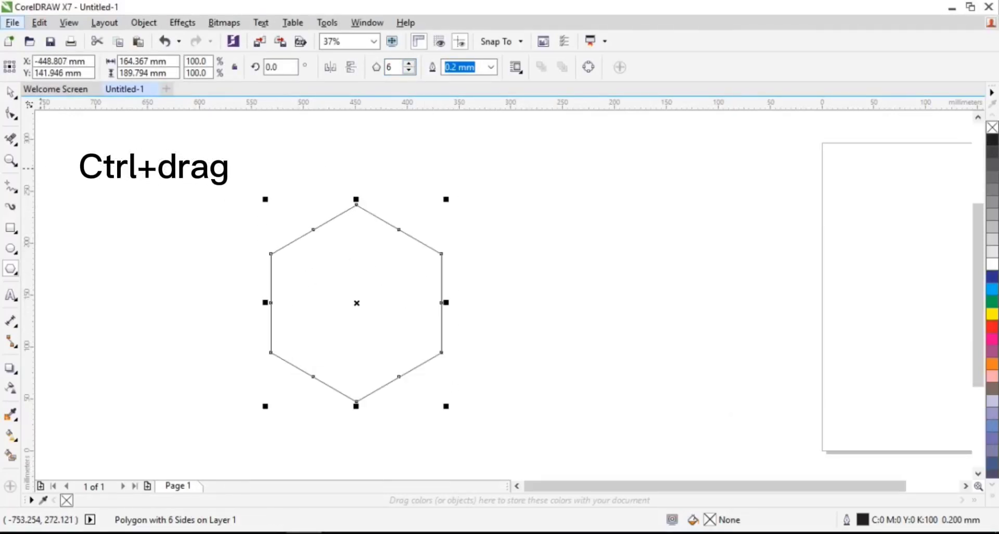
{"action": "left_click", "coordinate": [35, 212]}
{"action": "left_click", "coordinate": [11, 92]}
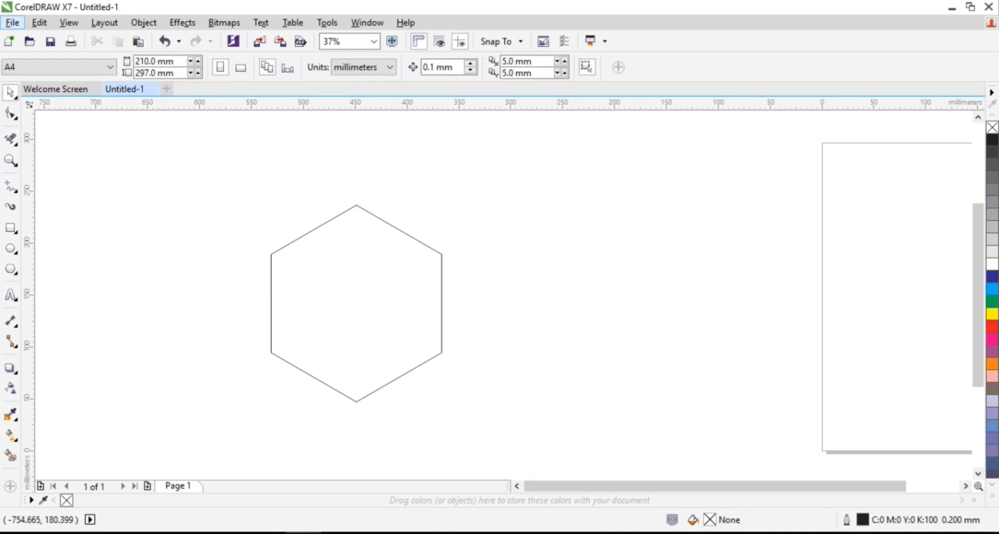
{"action": "left_click", "coordinate": [10, 227]}
Draw a tall 24 × 220 mm rectangle aligned with the hexagon's leftmost corners.
{"action": "left_click_drag", "start_coordinate": [259, 176], "coordinate": [284, 403]}
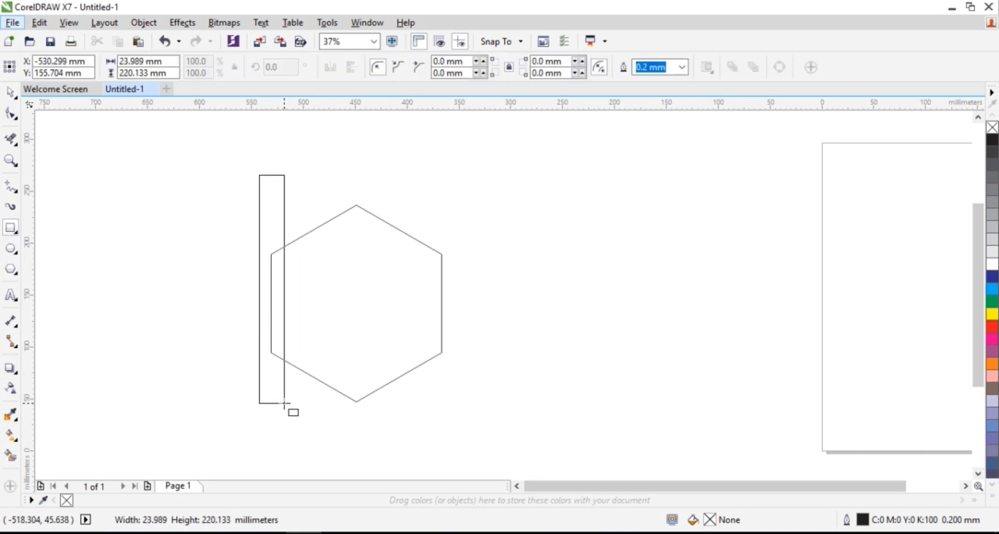
{"action": "left_click_drag", "start_coordinate": [279, 290], "coordinate": [288, 290]}
{"action": "scroll", "coordinate": [271, 302], "scroll_direction": "up", "scroll_amount": 1}
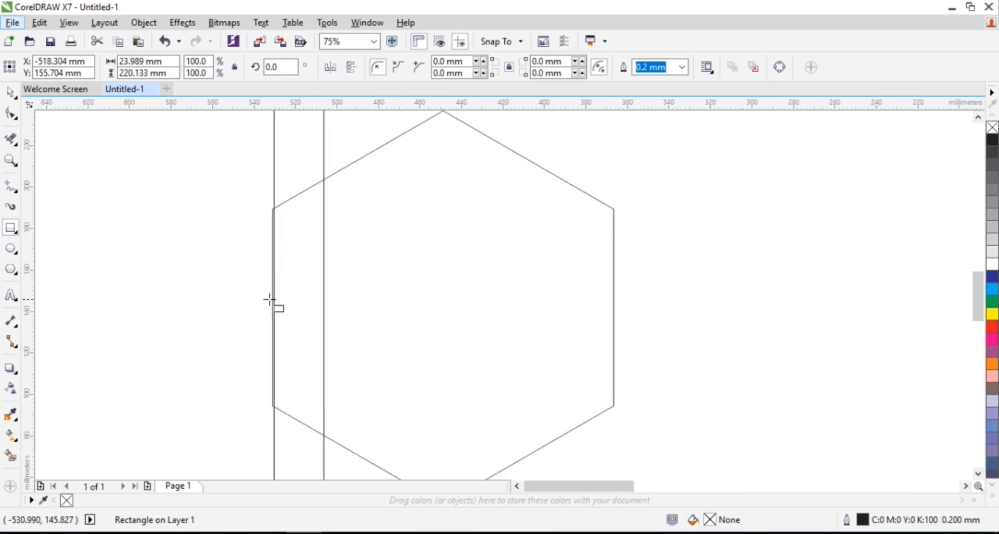
{"action": "scroll", "coordinate": [271, 302], "scroll_direction": "up", "scroll_amount": 1}
{"action": "key", "text": "Left"}
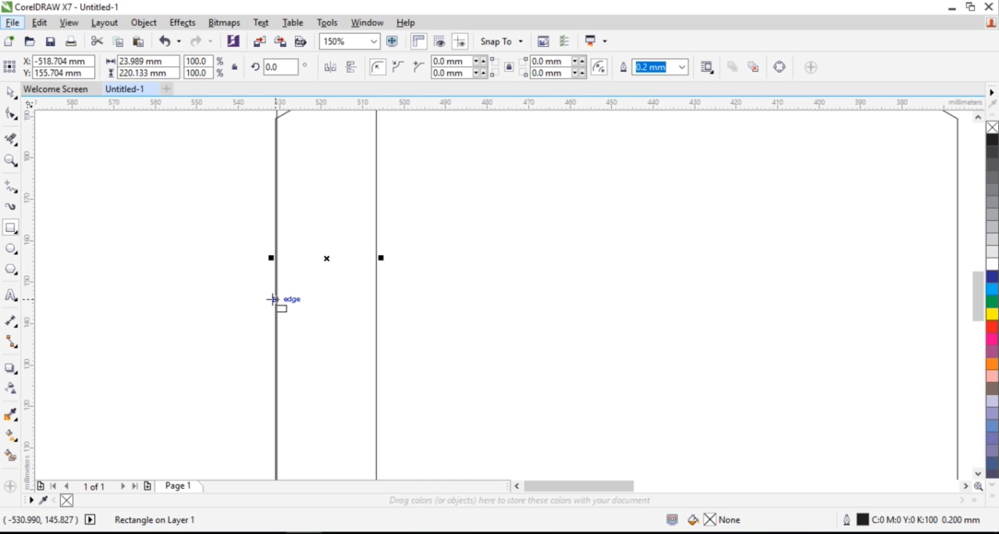
{"action": "key", "text": "Left"}
{"action": "key", "text": "Left"}
{"action": "key", "text": "Left"}
{"action": "key", "text": "Left"}
{"action": "key", "text": "Left"}
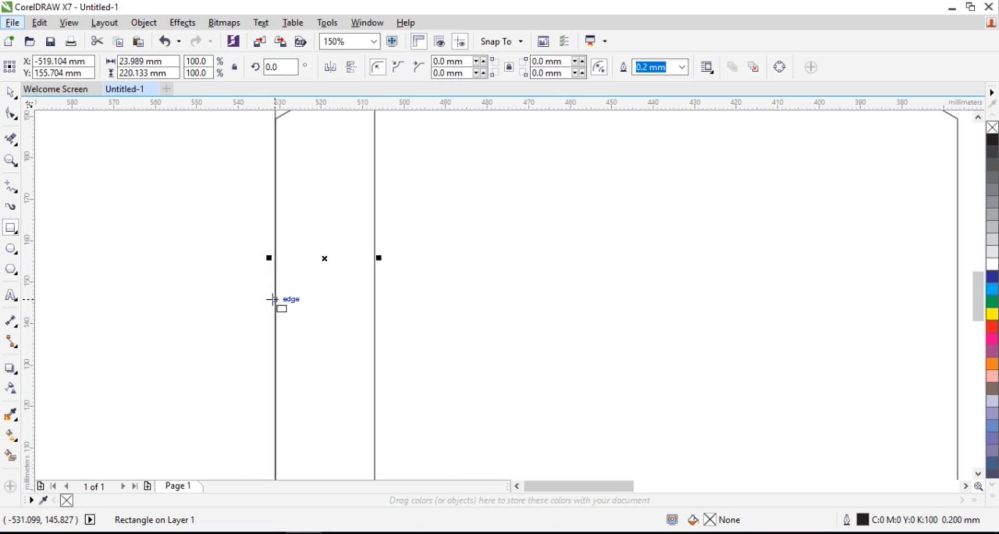
{"action": "left_click", "coordinate": [130, 216]}
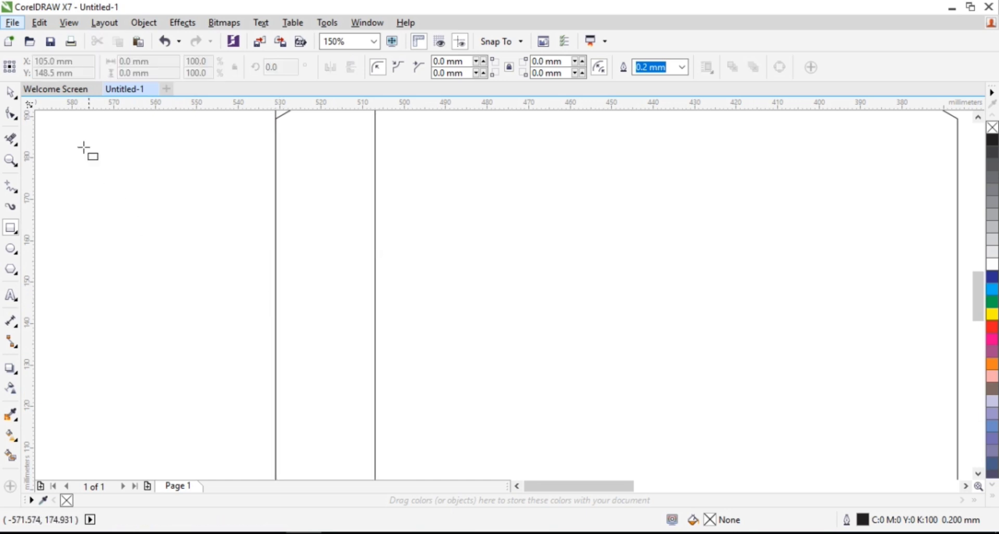
{"action": "left_click", "coordinate": [9, 93]}
{"action": "key", "text": "F4"}
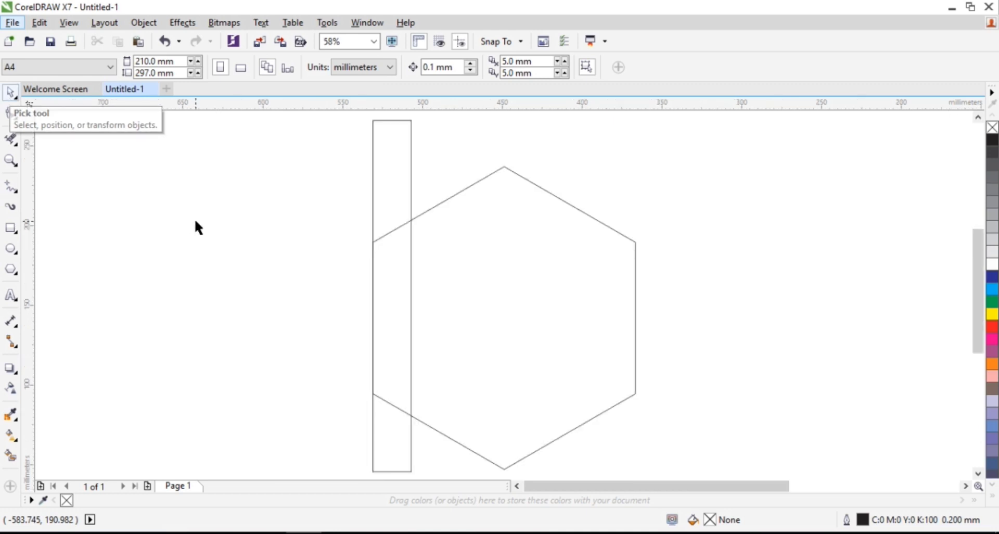
Duplicate the rectangle into seven evenly spaced 24 × 220 mm strips across the hexagon.
{"action": "left_click", "coordinate": [406, 319]}
{"action": "left_click_drag", "start_coordinate": [393, 295], "coordinate": [437, 289]}
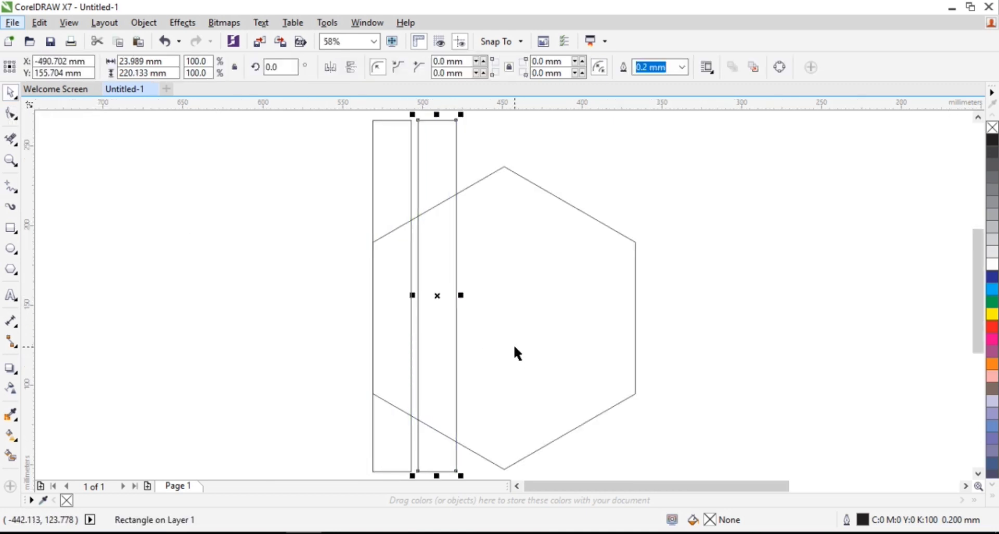
{"action": "key", "text": "ctrl+r"}
{"action": "key", "text": "ctrl+r"}
{"action": "key", "text": "ctrl+r"}
{"action": "key", "text": "ctrl+r"}
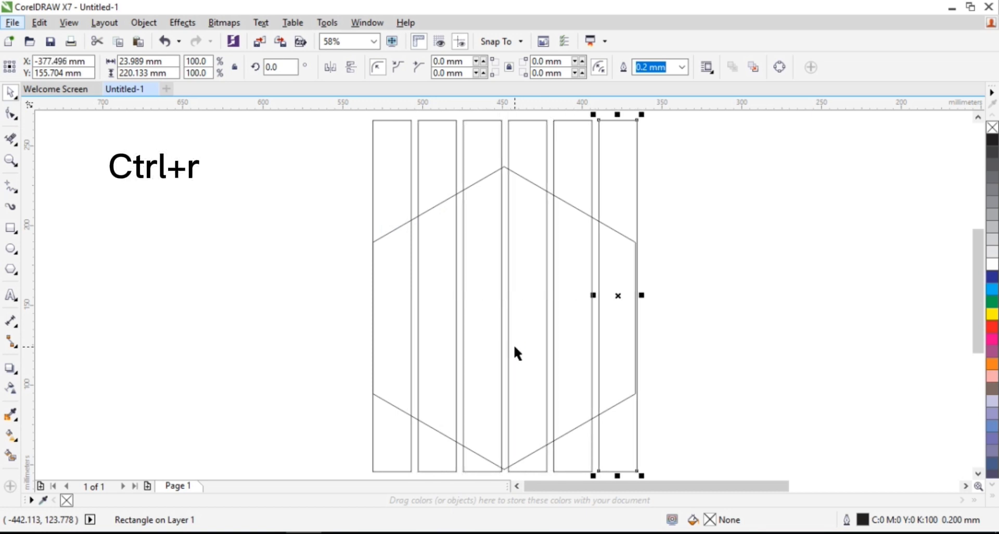
{"action": "key", "text": "ctrl+r"}
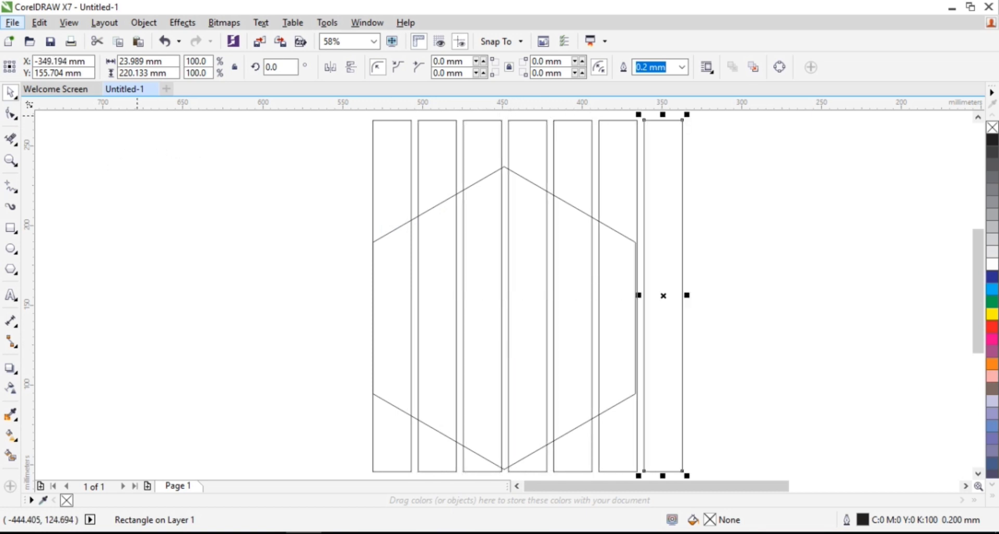
{"action": "left_click", "coordinate": [535, 255]}
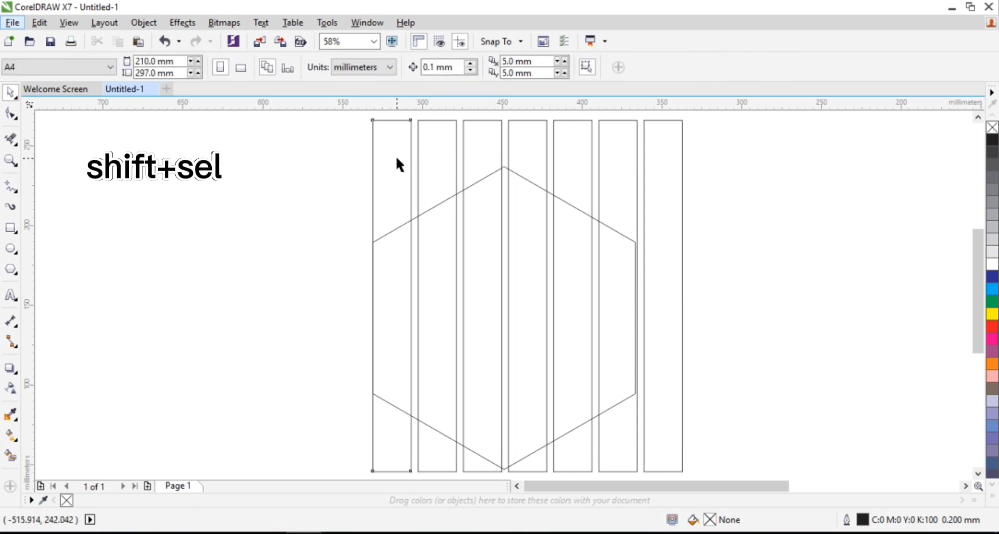
Select the six leftmost strips together and nudge them slightly left.
{"action": "left_click", "coordinate": [411, 167], "text": "shift"}
{"action": "left_click", "coordinate": [452, 152], "text": "shift"}
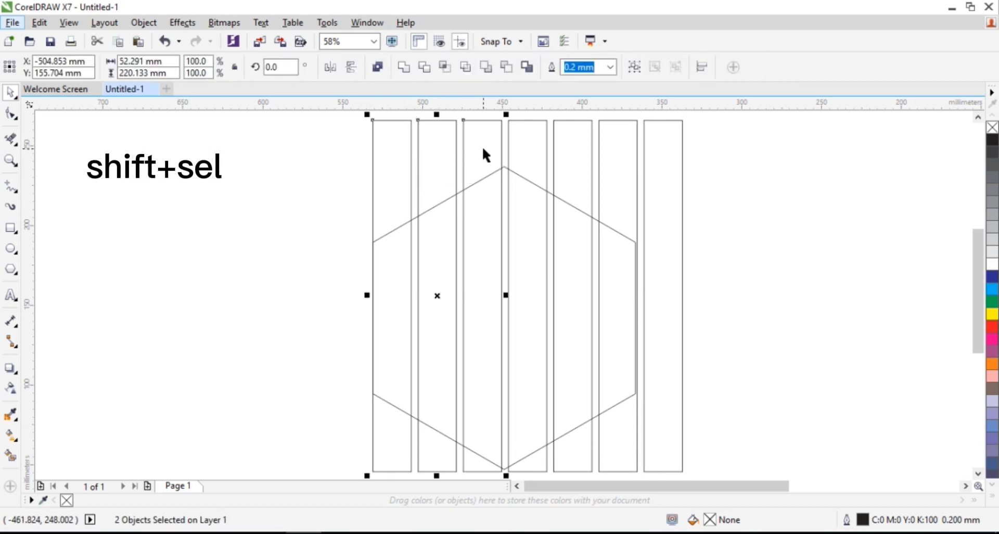
{"action": "left_click", "coordinate": [547, 151], "text": "shift"}
{"action": "left_click", "coordinate": [592, 156], "text": "shift"}
{"action": "left_click", "coordinate": [637, 226], "text": "shift"}
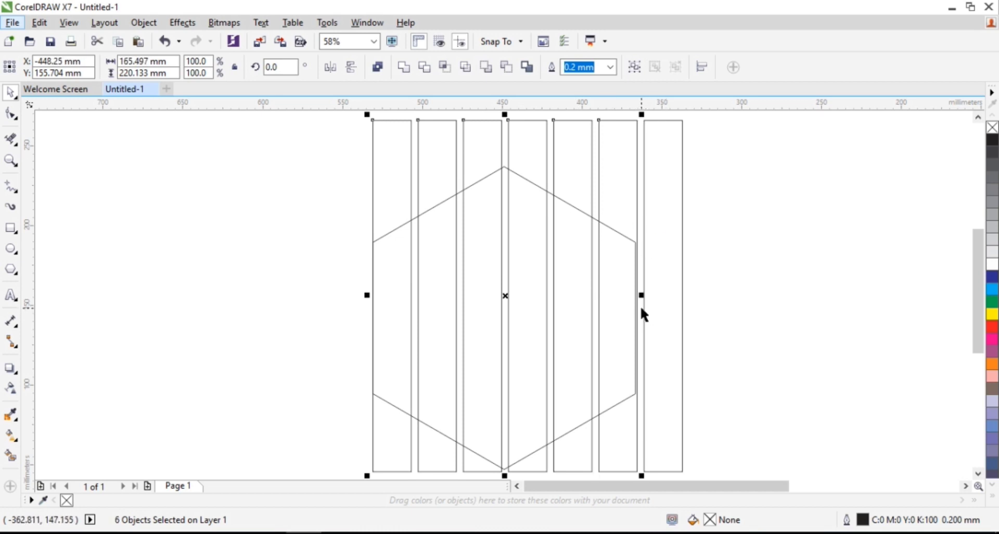
{"action": "left_click_drag", "start_coordinate": [640, 295], "coordinate": [634, 297]}
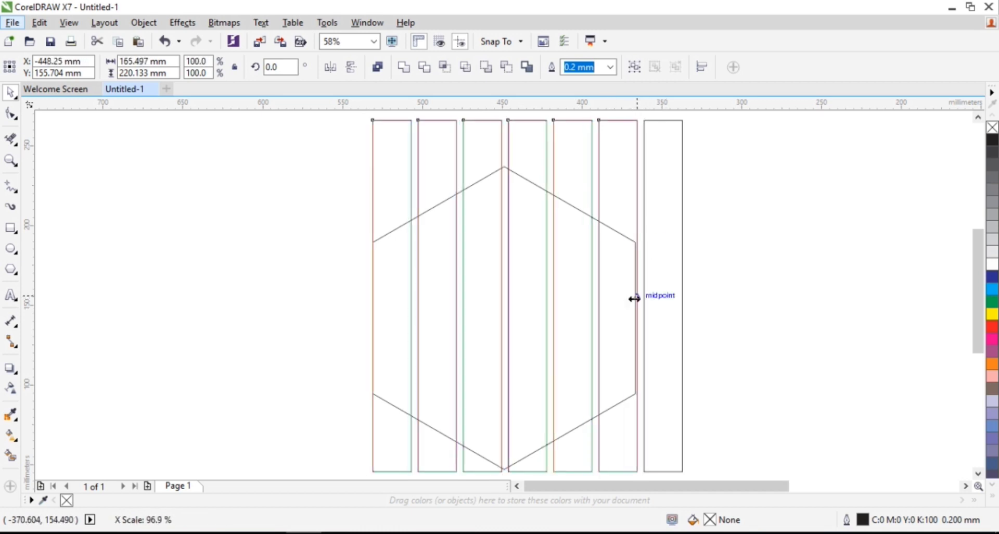
{"action": "left_click_drag", "start_coordinate": [634, 297], "coordinate": [603, 297]}
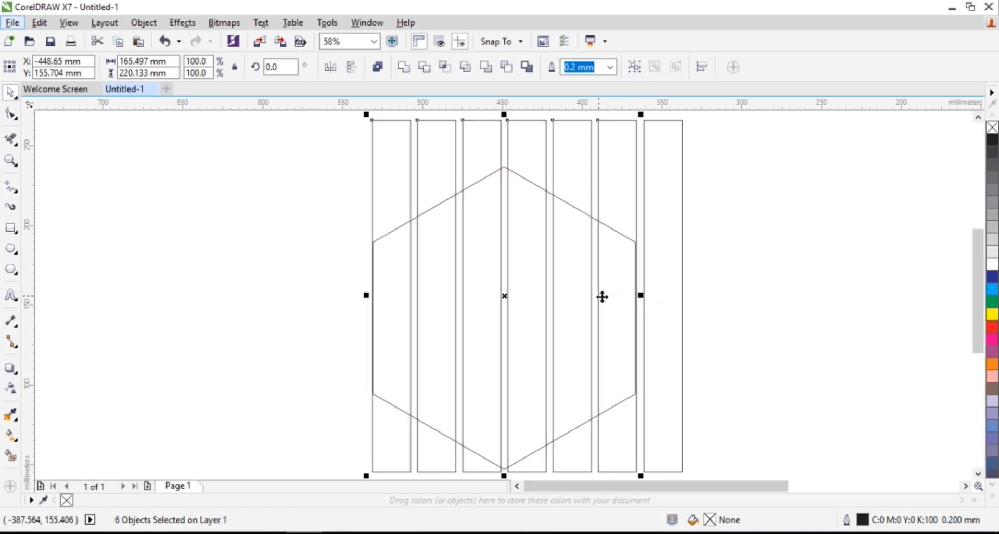
{"action": "key", "text": "Left"}
Add a concentric copy of the hexagon scaled to about 72% inside the original.
{"action": "left_click", "coordinate": [512, 425]}
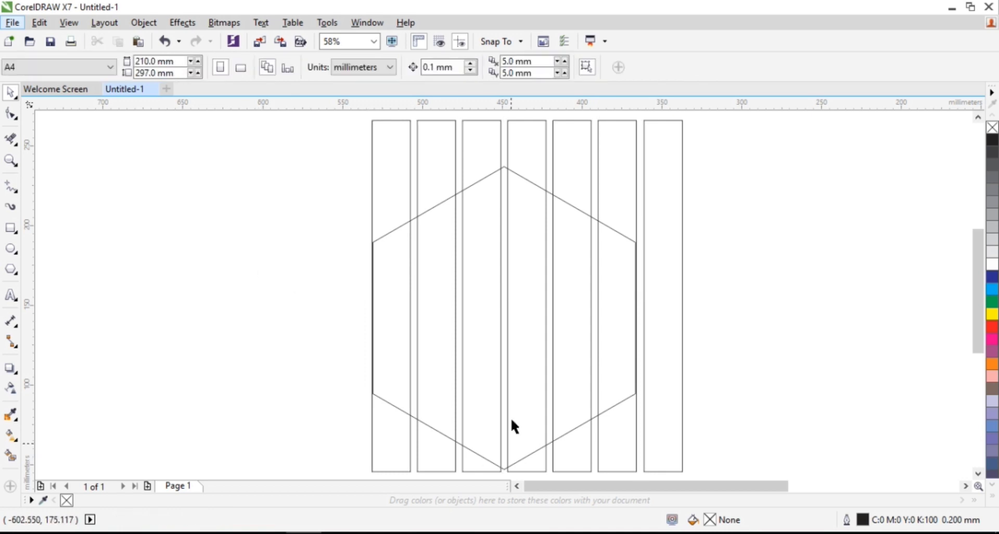
{"action": "left_click", "coordinate": [503, 166]}
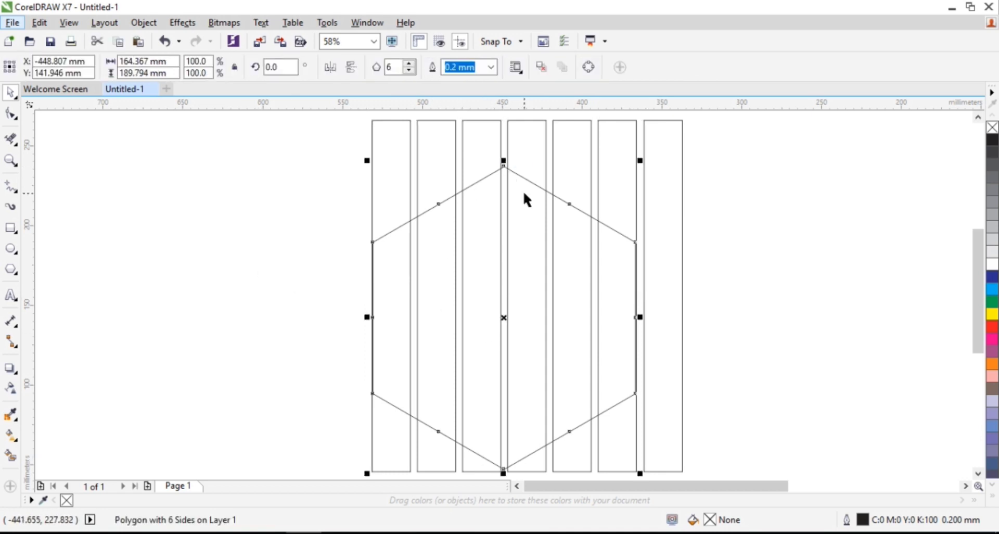
{"action": "right_click", "coordinate": [640, 162], "text": "shift"}
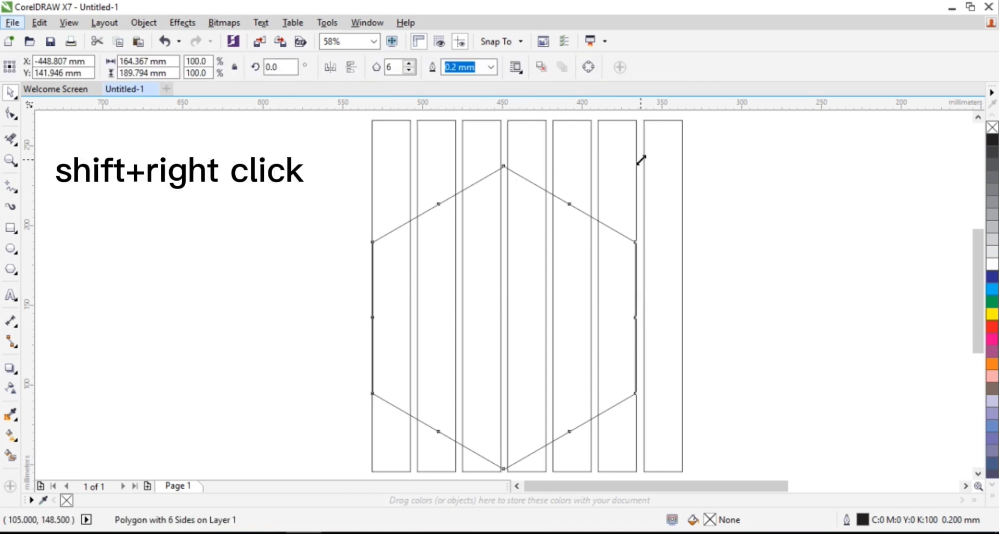
{"action": "left_click_drag", "start_coordinate": [641, 161], "coordinate": [626, 201]}
Rotate the rightmost strip 90° into a 220 × 24 mm bar across the hexagon's middle.
{"action": "left_click", "coordinate": [766, 240]}
{"action": "left_click", "coordinate": [672, 233]}
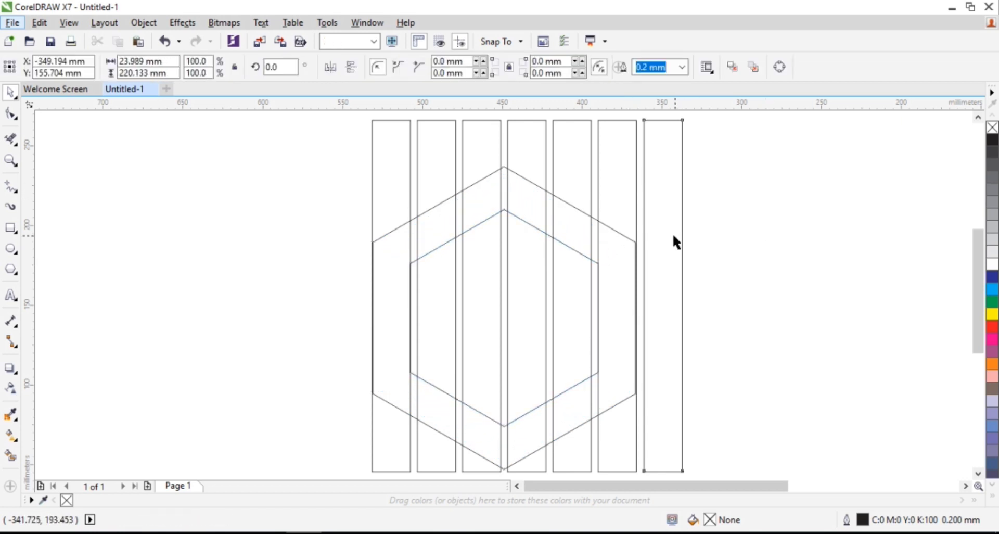
{"action": "left_click", "coordinate": [673, 293]}
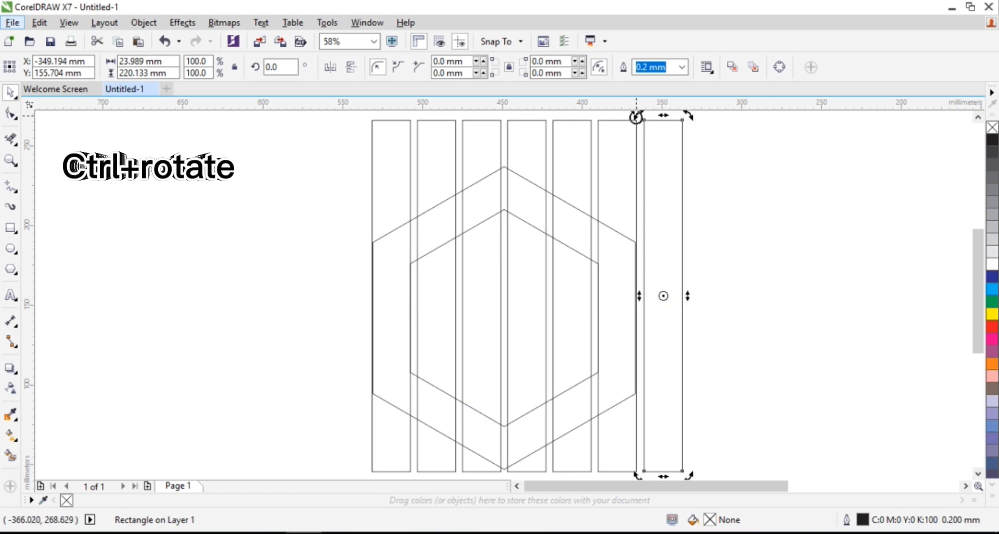
{"action": "left_click_drag", "start_coordinate": [636, 117], "coordinate": [402, 339]}
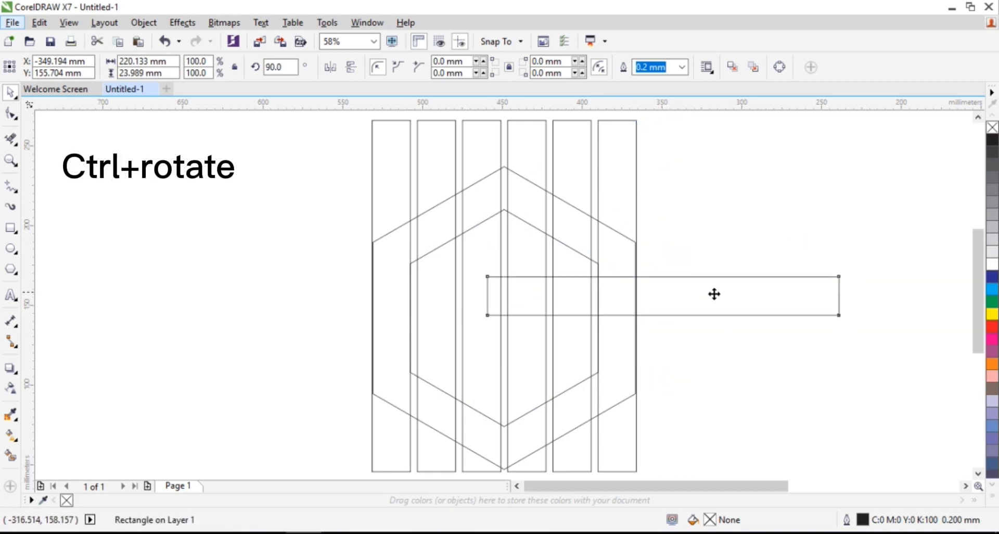
{"action": "left_click_drag", "start_coordinate": [714, 294], "coordinate": [547, 342]}
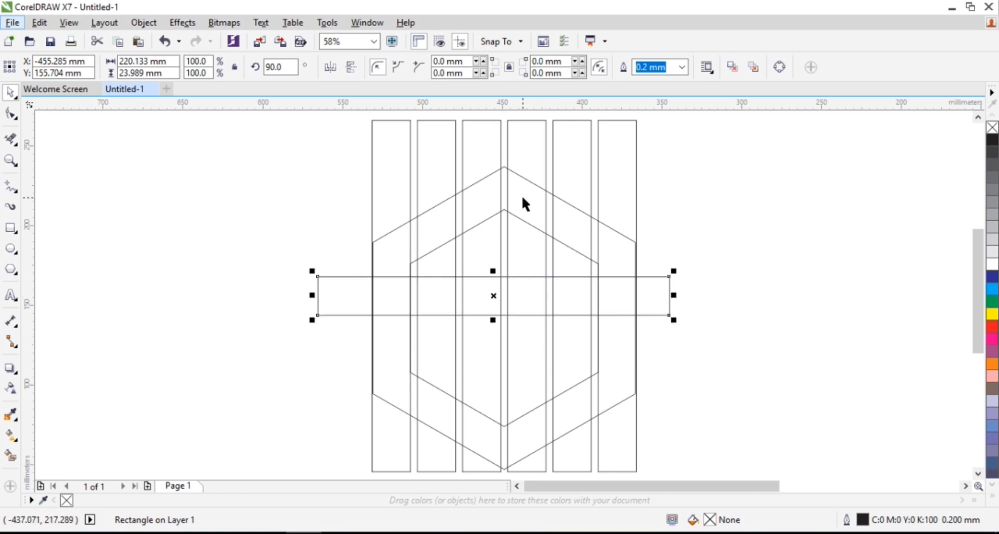
{"action": "left_click", "coordinate": [502, 165]}
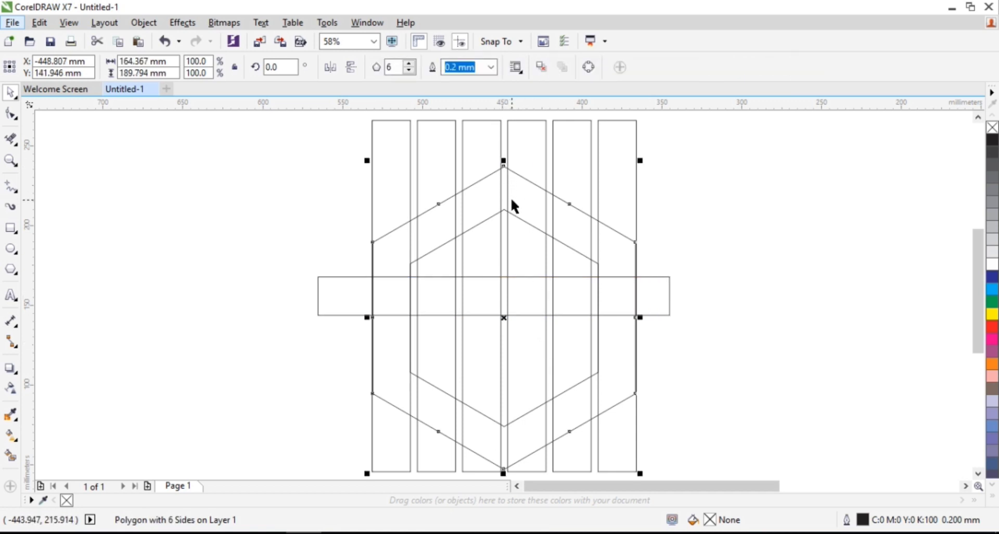
Trial-erase bar edges, lower-left vertical lines and the inner hexagon's upper-left diagonal.
{"action": "left_click", "coordinate": [172, 246]}
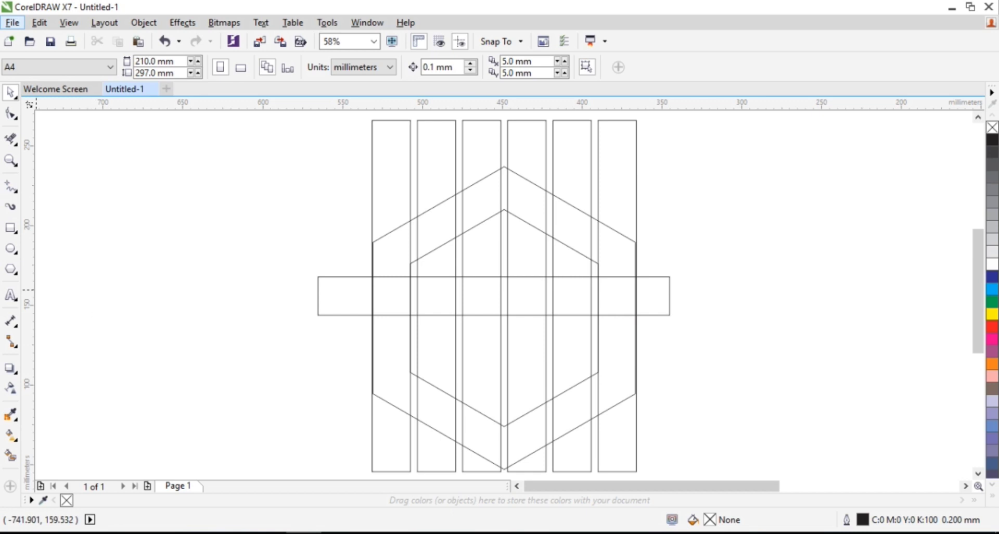
{"action": "left_click", "coordinate": [10, 138]}
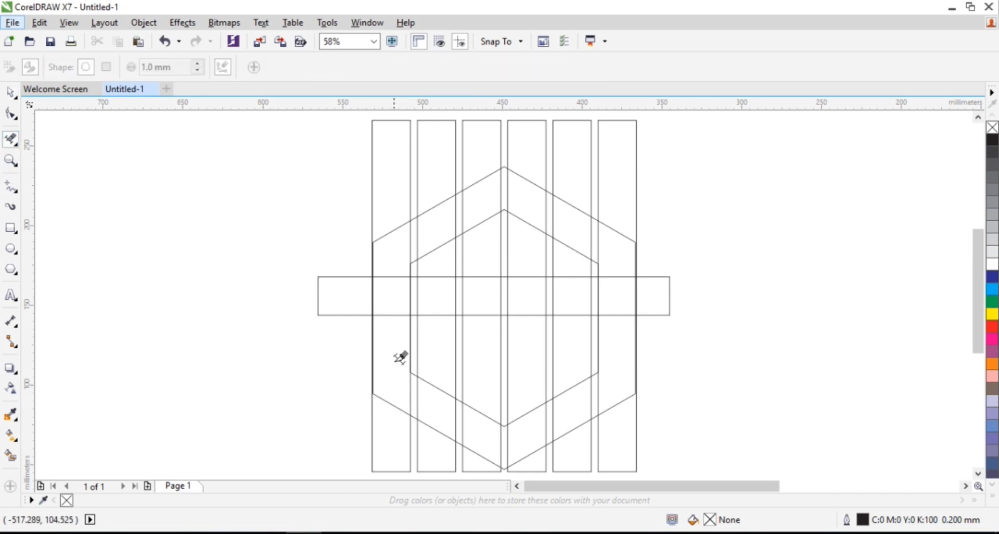
{"action": "mouse_move", "coordinate": [394, 343]}
{"action": "left_mouse_down"}
{"action": "mouse_move", "coordinate": [408, 239]}
{"action": "mouse_move", "coordinate": [416, 263]}
{"action": "left_mouse_up"}
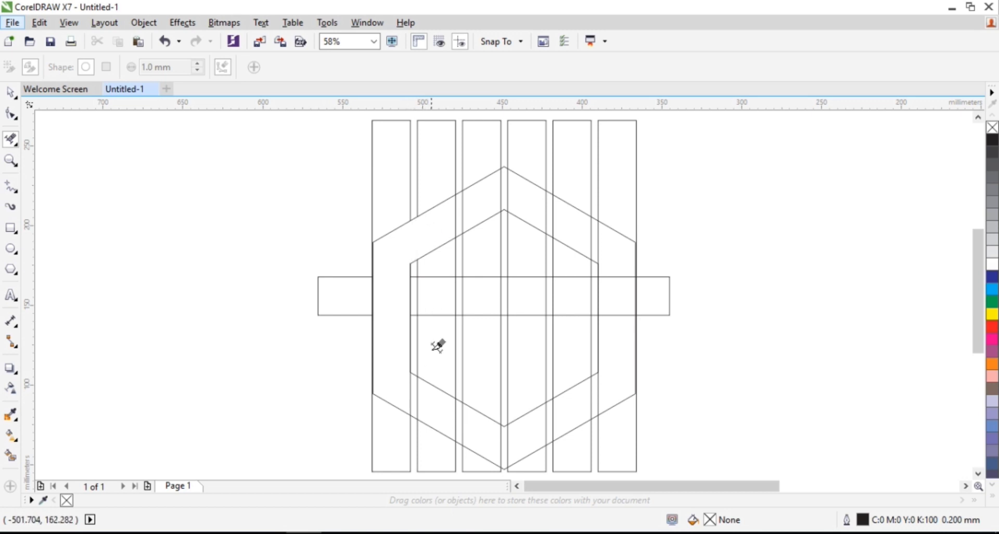
{"action": "mouse_move", "coordinate": [410, 375]}
{"action": "left_mouse_down"}
{"action": "mouse_move", "coordinate": [433, 411]}
{"action": "mouse_move", "coordinate": [441, 372]}
{"action": "left_mouse_up"}
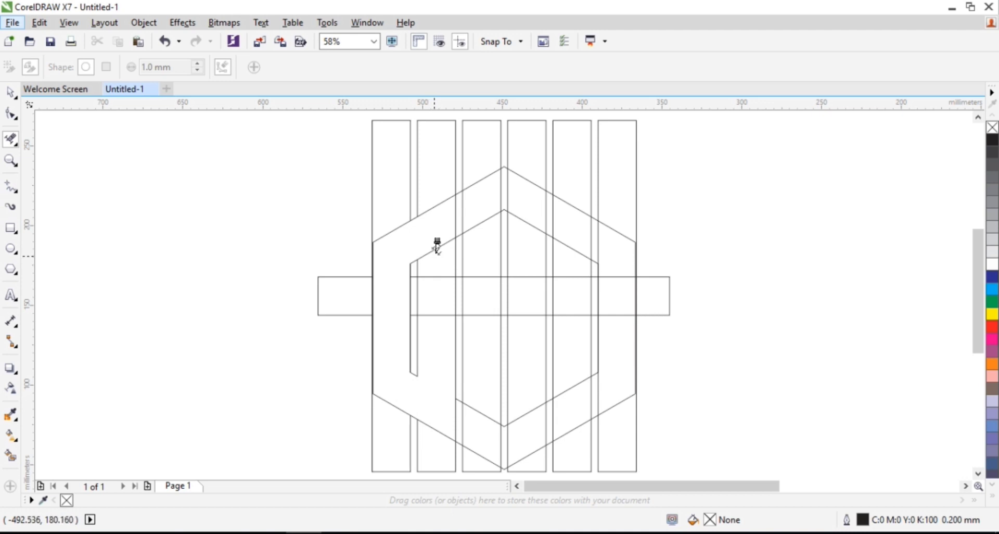
{"action": "left_click_drag", "start_coordinate": [438, 244], "coordinate": [443, 237]}
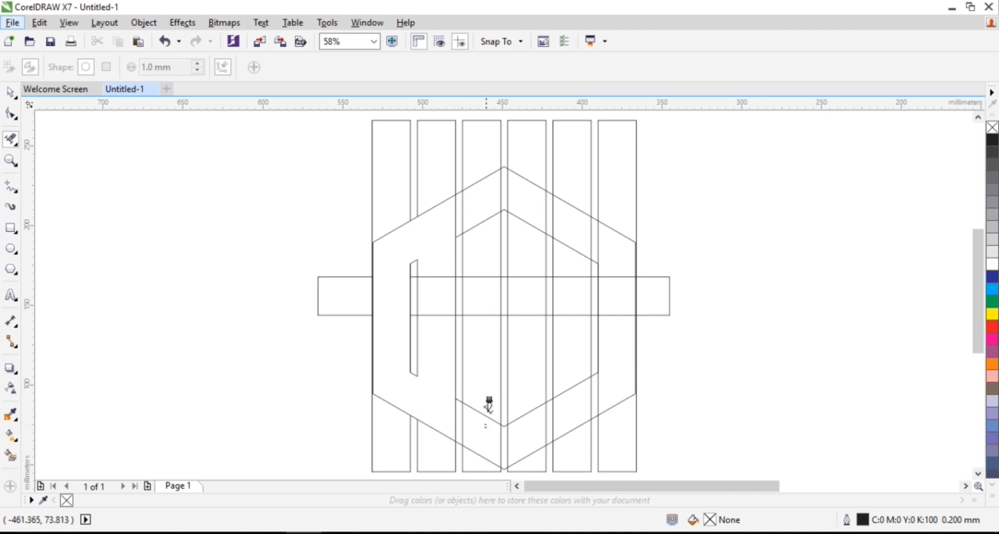
Undo the last two segment deletions and the horizontal bar's earlier move.
{"action": "key", "text": "ctrl+z"}
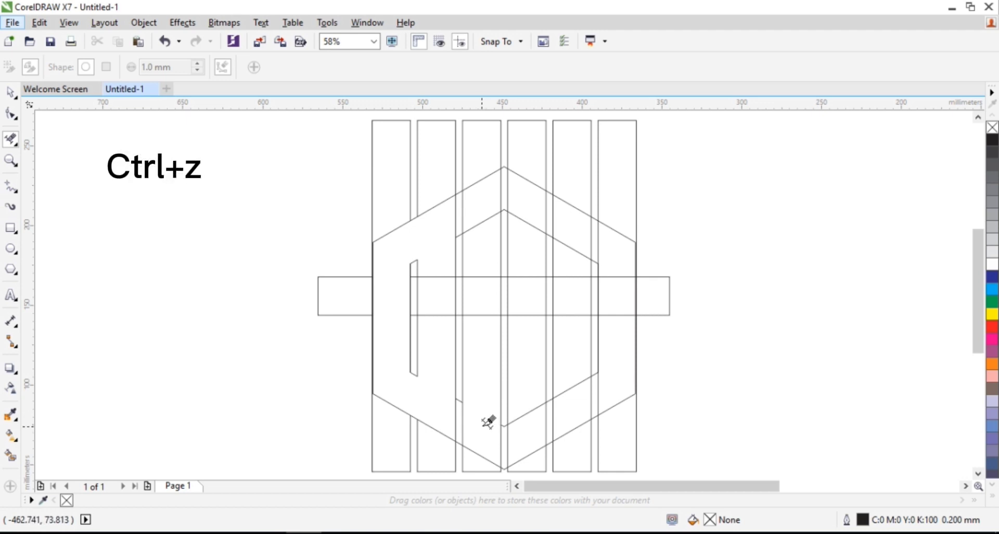
{"action": "key", "text": "ctrl+z"}
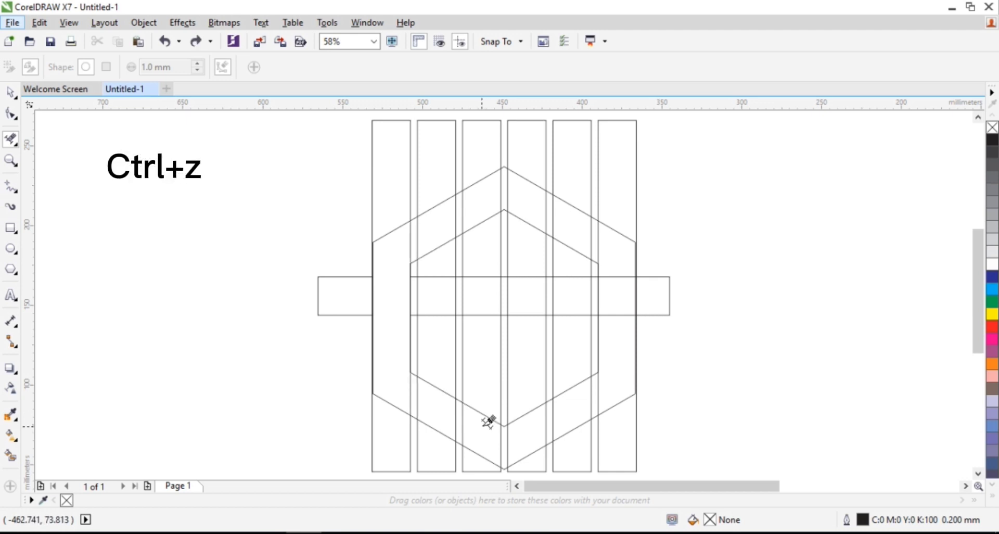
{"action": "key", "text": "ctrl+z"}
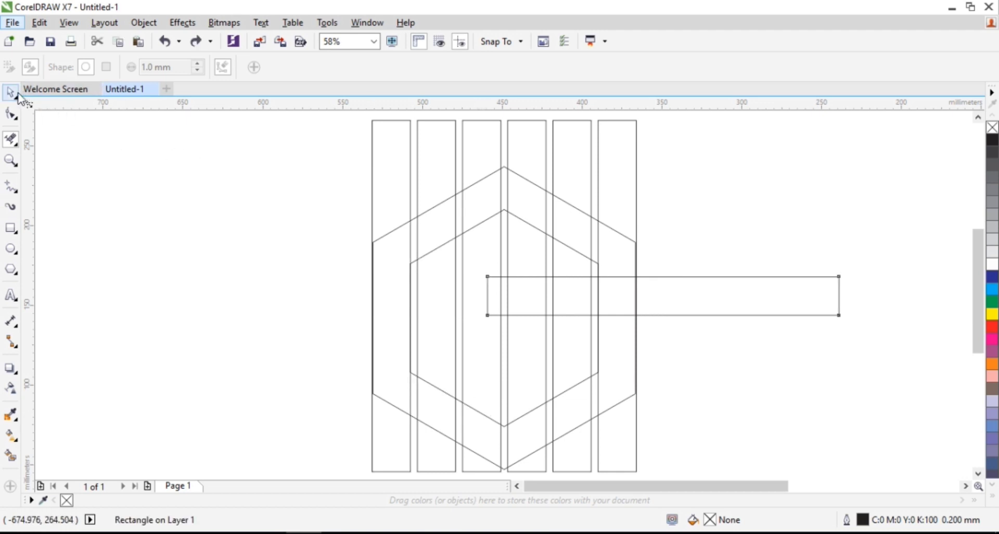
Try aligning the hexagon to the bar's centre, then undo the hexagon's move.
{"action": "left_click", "coordinate": [16, 94]}
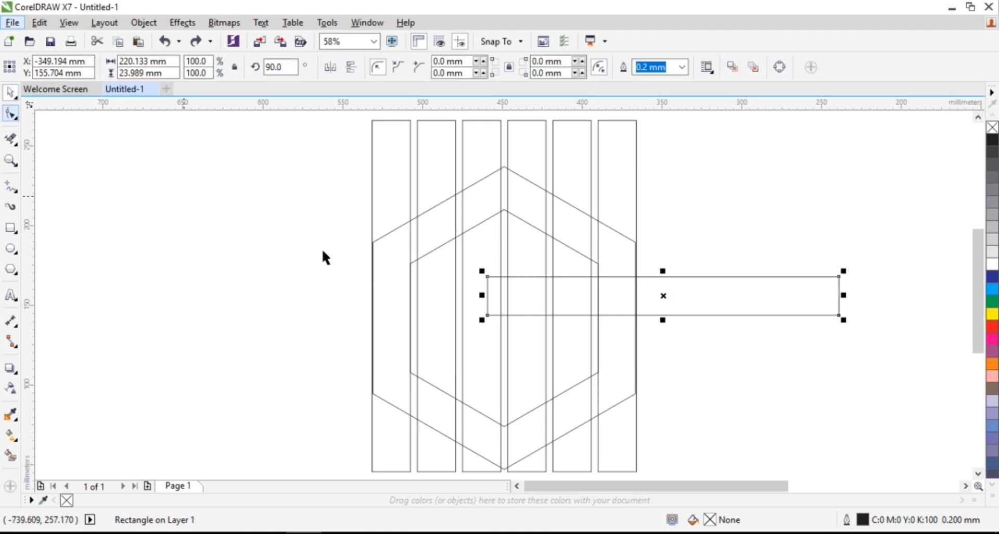
{"action": "left_click", "coordinate": [501, 170], "text": "shift"}
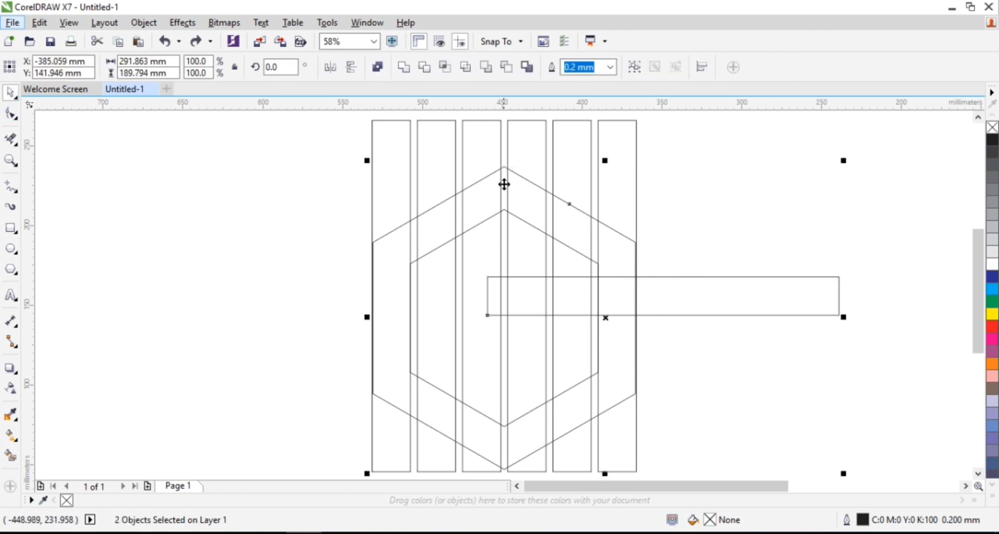
{"action": "left_click", "coordinate": [805, 357]}
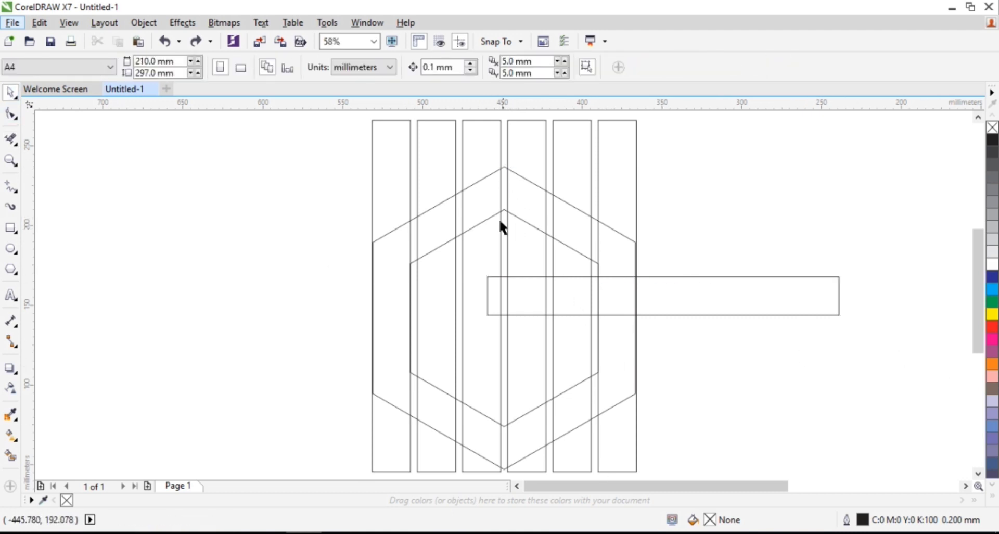
{"action": "left_click", "coordinate": [503, 169]}
{"action": "left_click", "coordinate": [736, 315], "text": "shift"}
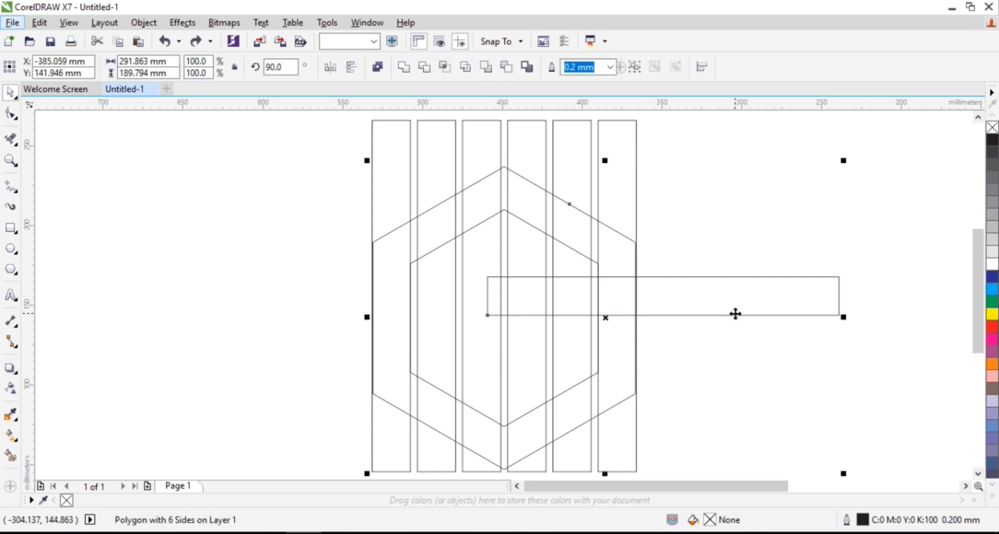
{"action": "key", "text": "c"}
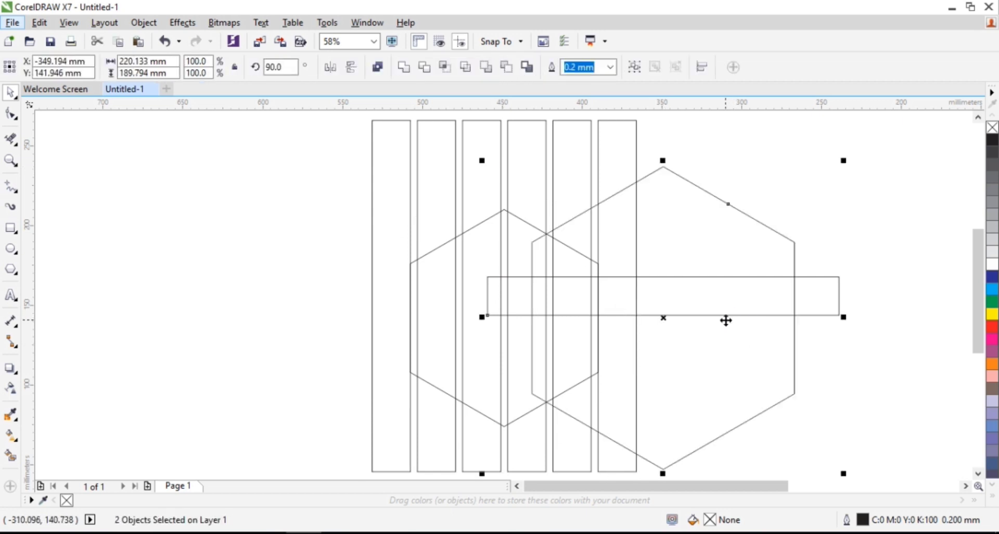
{"action": "key", "text": "ctrl+z"}
Centre the bar on the outer hexagon with C and E alignment.
{"action": "left_click", "coordinate": [741, 382]}
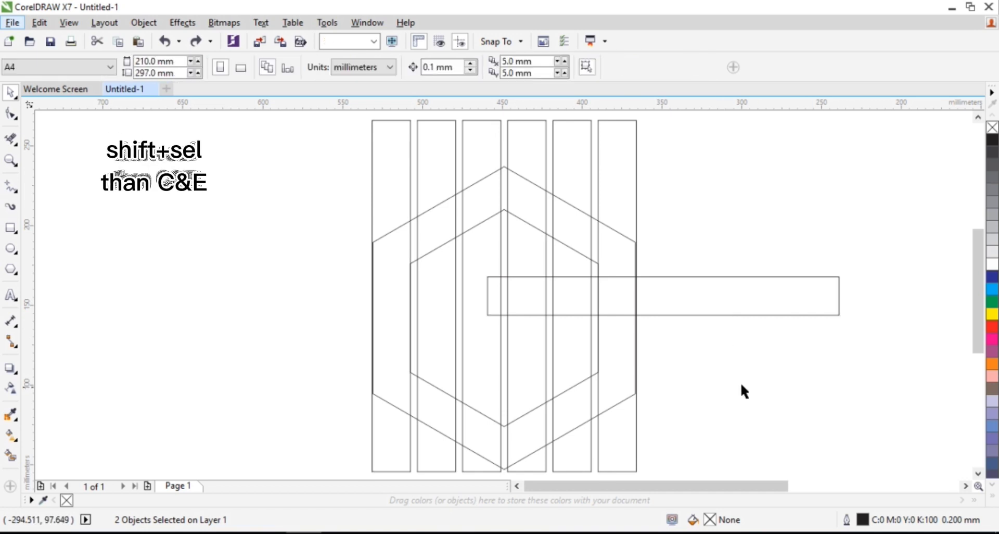
{"action": "left_click", "coordinate": [686, 314]}
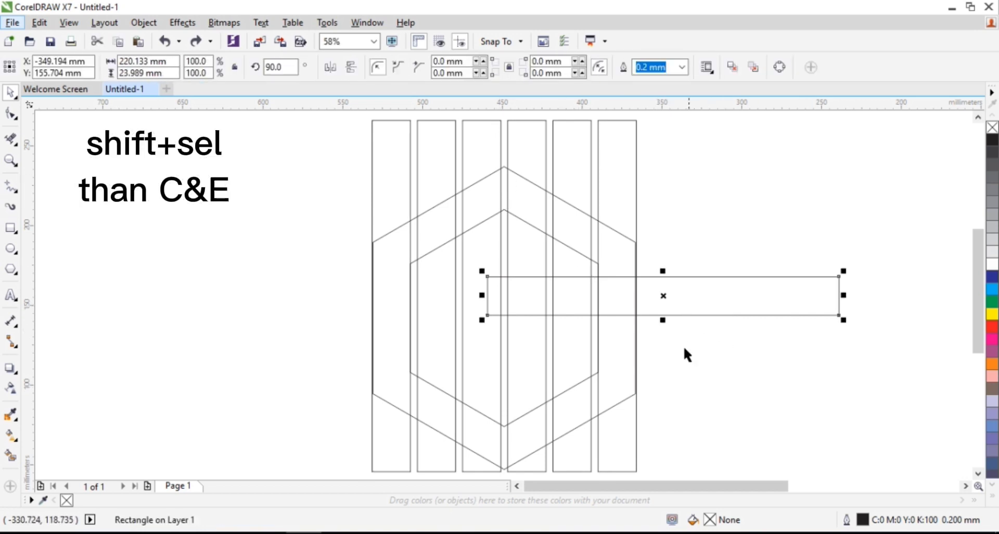
{"action": "left_click", "coordinate": [504, 165], "text": "shift"}
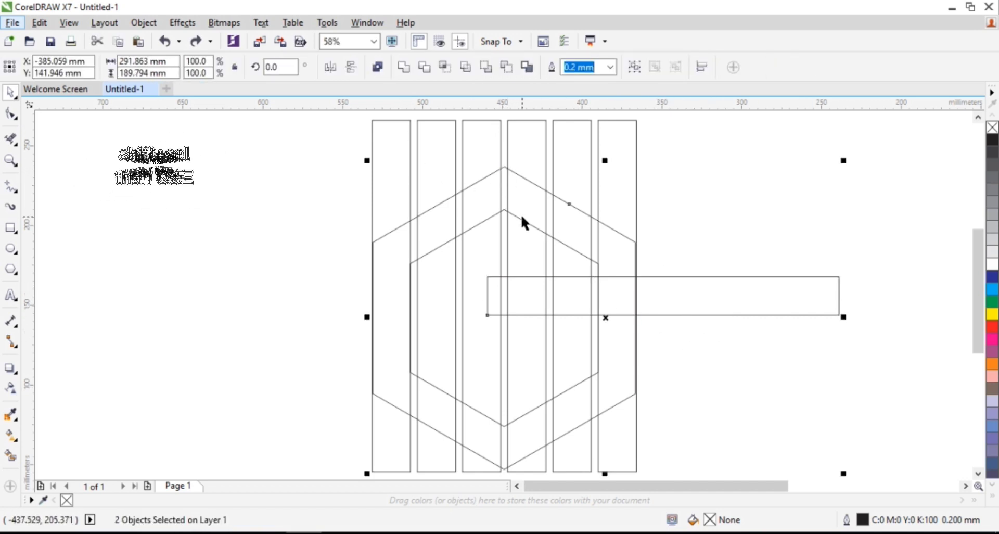
{"action": "key", "text": "c"}
{"action": "key", "text": "e"}
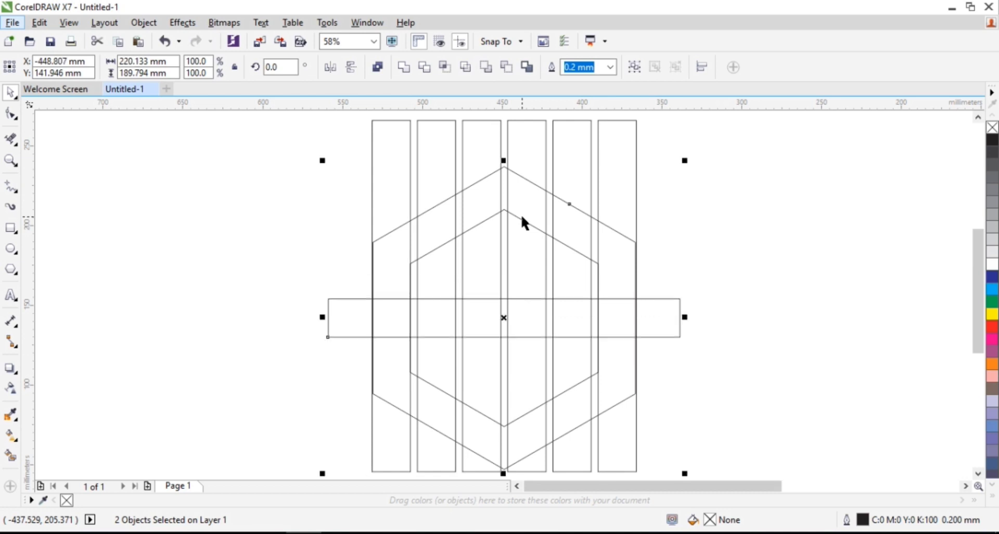
{"action": "left_click", "coordinate": [120, 136]}
Delete the bar, left column edge and inner-hexagon diagonal segments forming the C.
{"action": "left_click", "coordinate": [11, 138]}
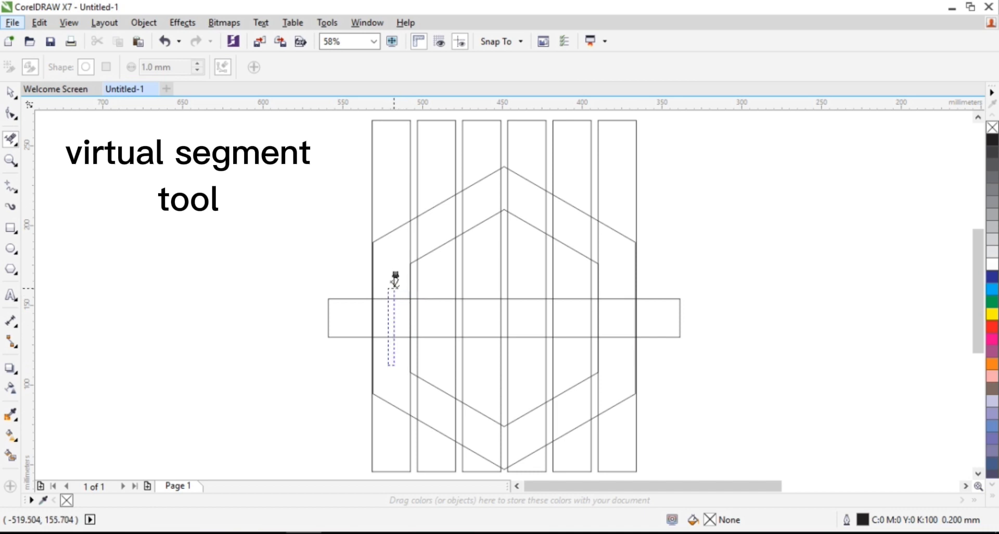
{"action": "left_click_drag", "start_coordinate": [392, 363], "coordinate": [395, 276]}
{"action": "left_click", "coordinate": [411, 239]}
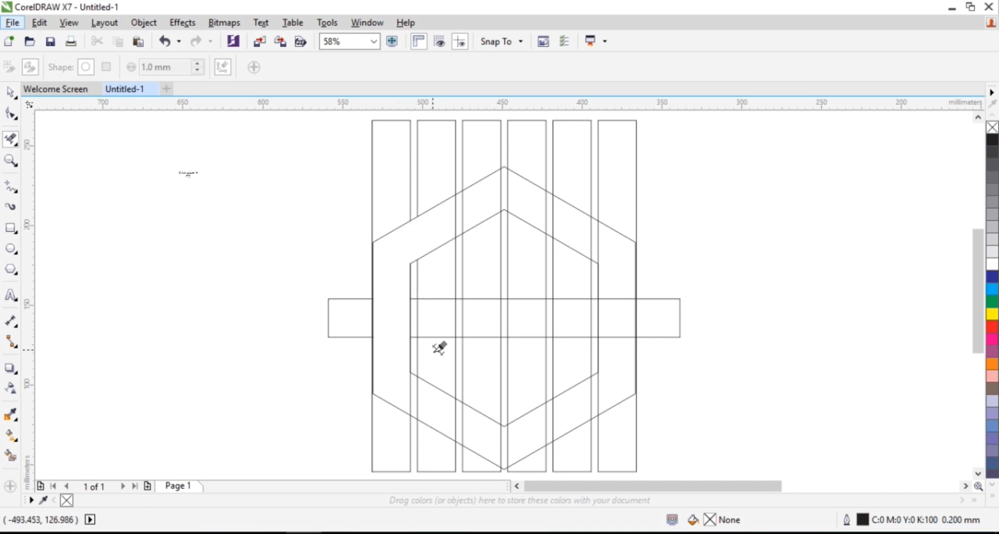
{"action": "left_click", "coordinate": [441, 390]}
{"action": "left_click", "coordinate": [449, 242]}
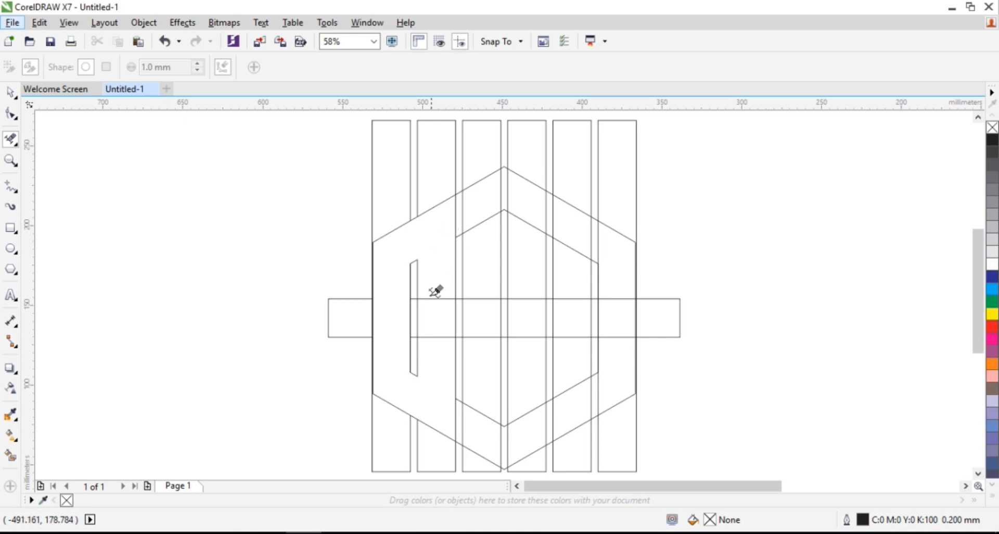
Remove interior lines in the H columns and right-hand columns to shape H and N.
{"action": "left_click_drag", "start_coordinate": [475, 424], "coordinate": [485, 208]}
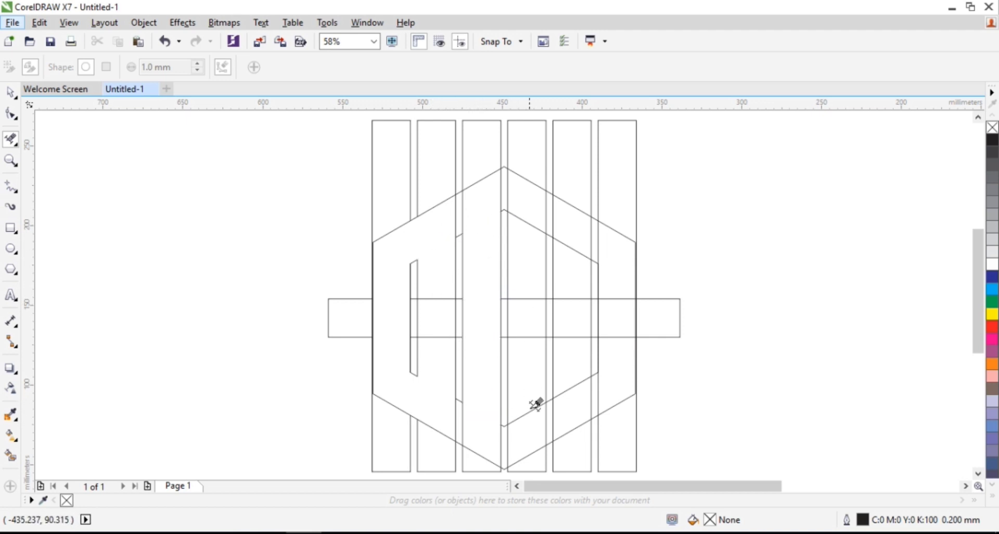
{"action": "left_click_drag", "start_coordinate": [524, 419], "coordinate": [532, 208]}
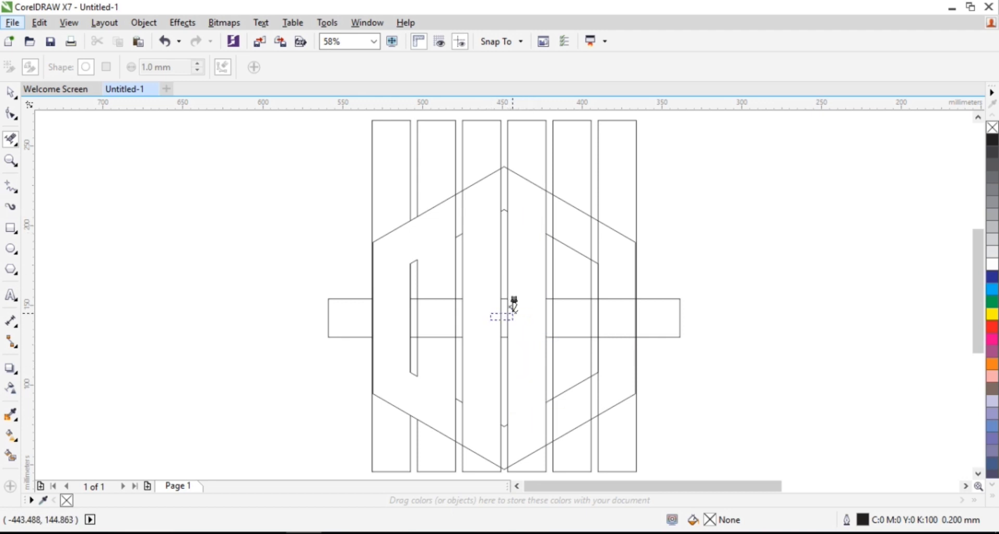
{"action": "left_click", "coordinate": [506, 314]}
{"action": "left_click_drag", "start_coordinate": [573, 359], "coordinate": [574, 229]}
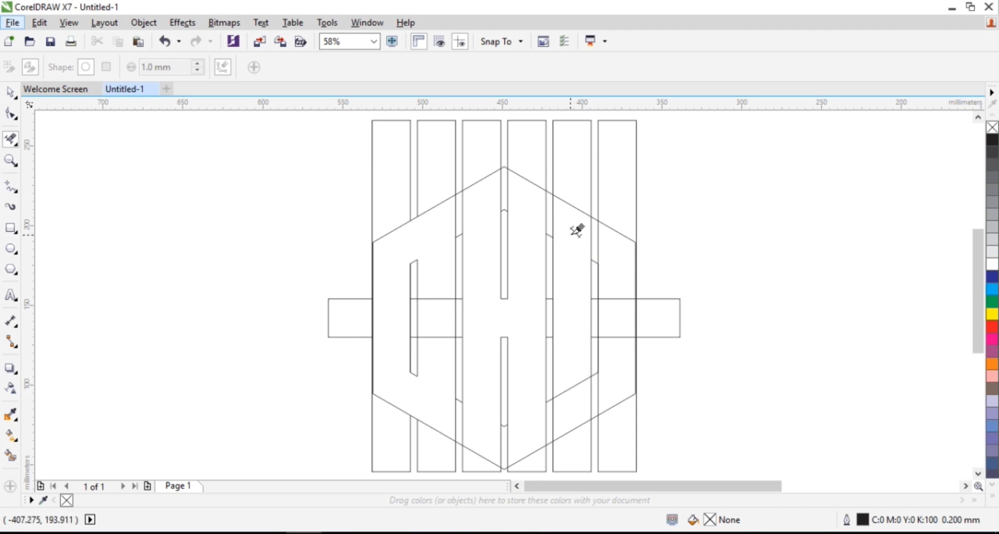
{"action": "left_click", "coordinate": [595, 225]}
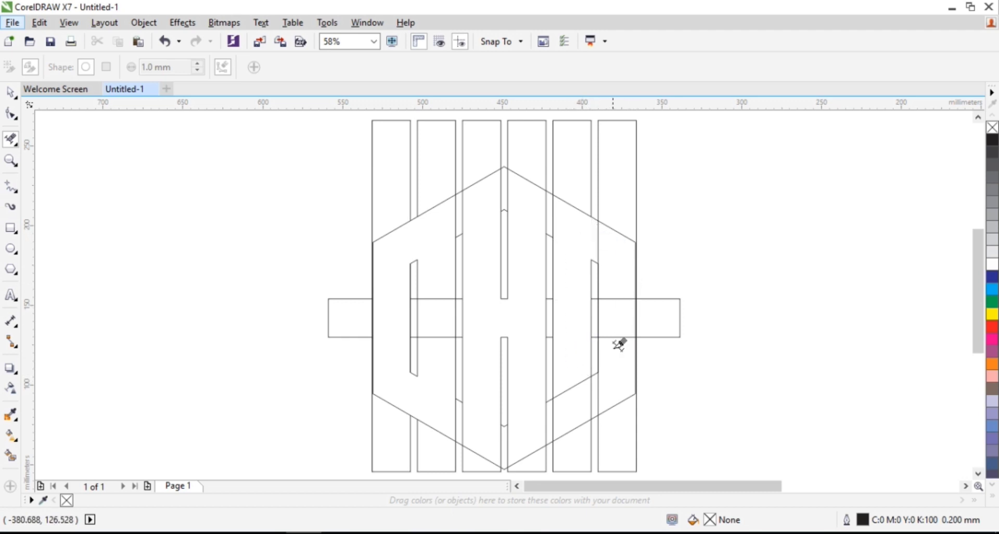
{"action": "left_click_drag", "start_coordinate": [619, 358], "coordinate": [626, 251]}
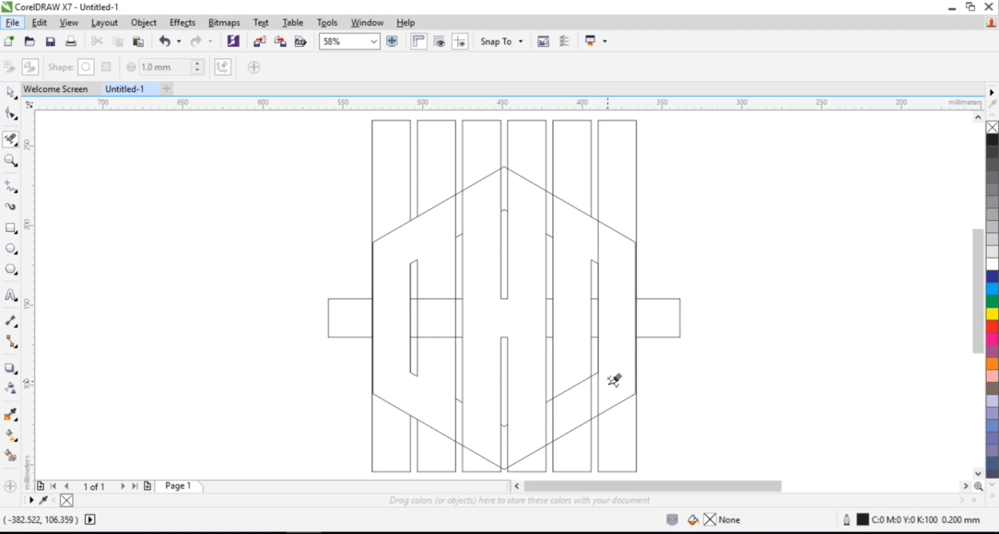
{"action": "left_click_drag", "start_coordinate": [571, 403], "coordinate": [565, 366]}
Smart Fill the C, H and right strip regions dark purple (C:40 M:40 Y:0 K:60).
{"action": "left_click", "coordinate": [10, 93]}
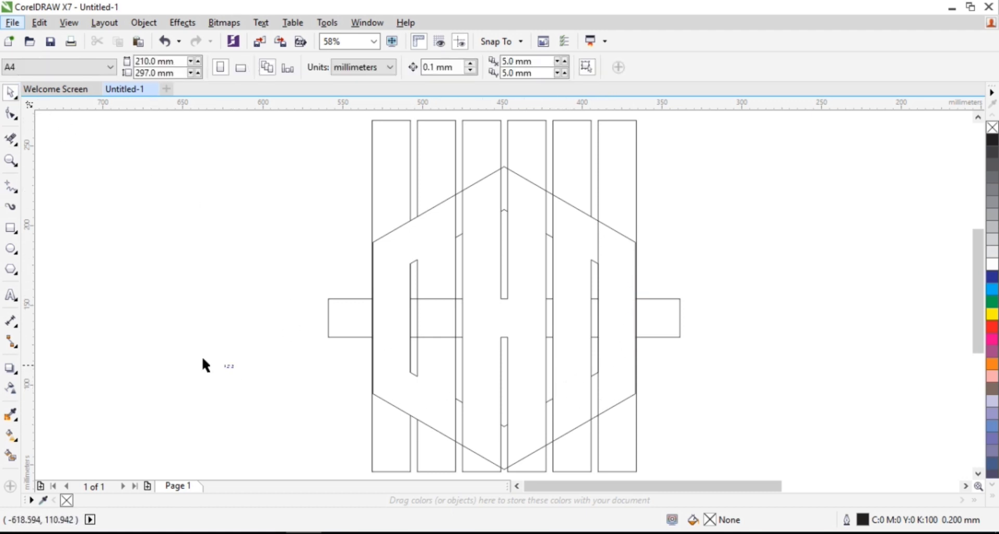
{"action": "left_click", "coordinate": [10, 458]}
{"action": "left_click", "coordinate": [161, 67]}
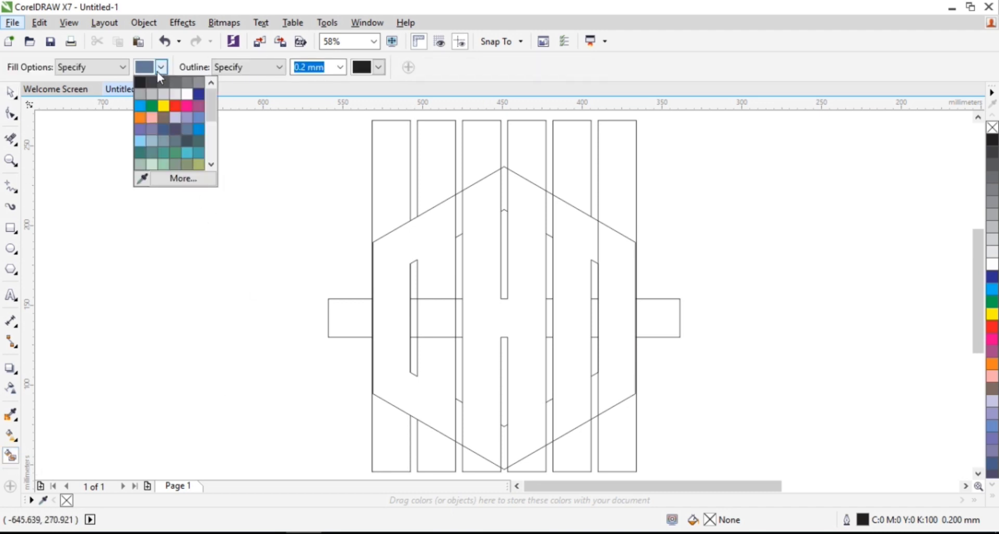
{"action": "left_click", "coordinate": [175, 129]}
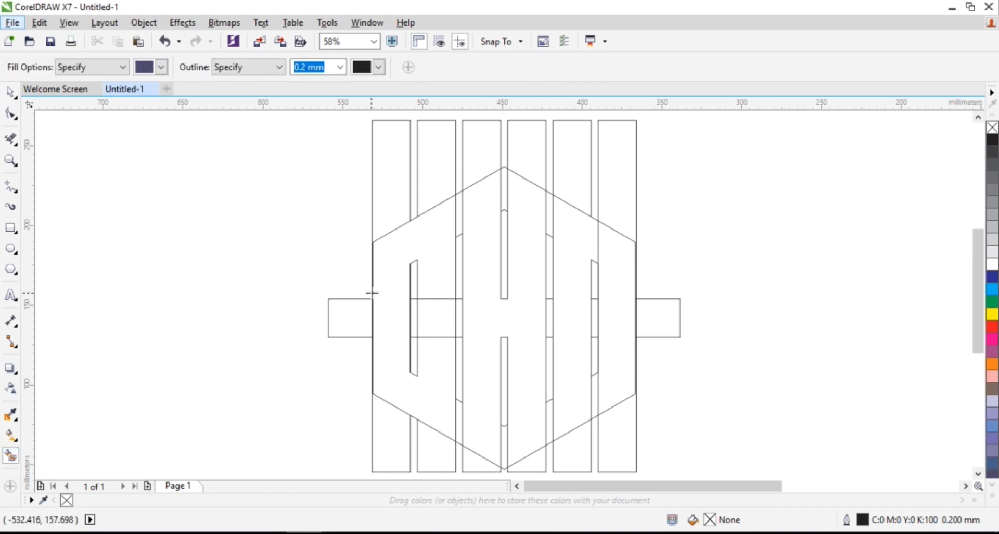
{"action": "left_click", "coordinate": [393, 319]}
{"action": "left_click", "coordinate": [487, 329]}
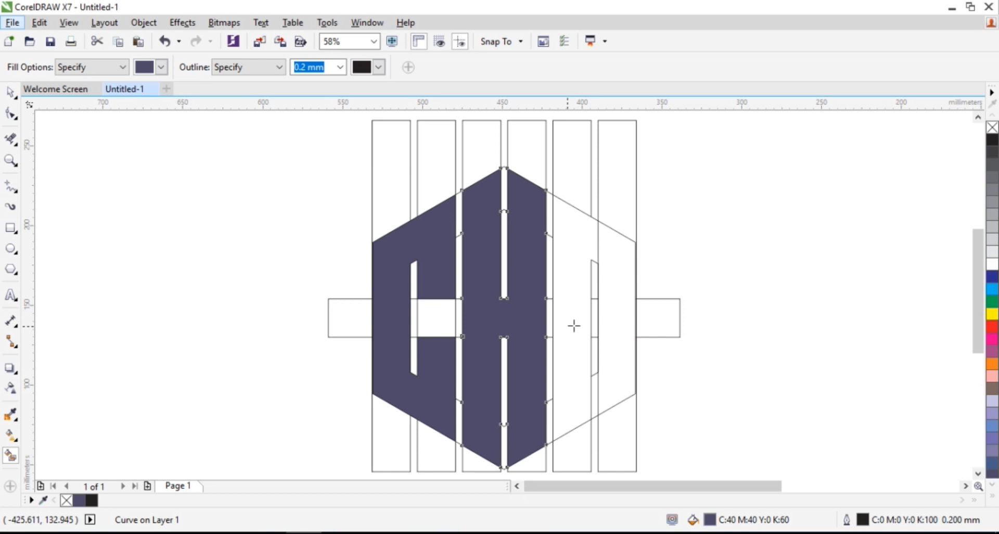
{"action": "left_click", "coordinate": [625, 315]}
{"action": "left_click", "coordinate": [577, 303]}
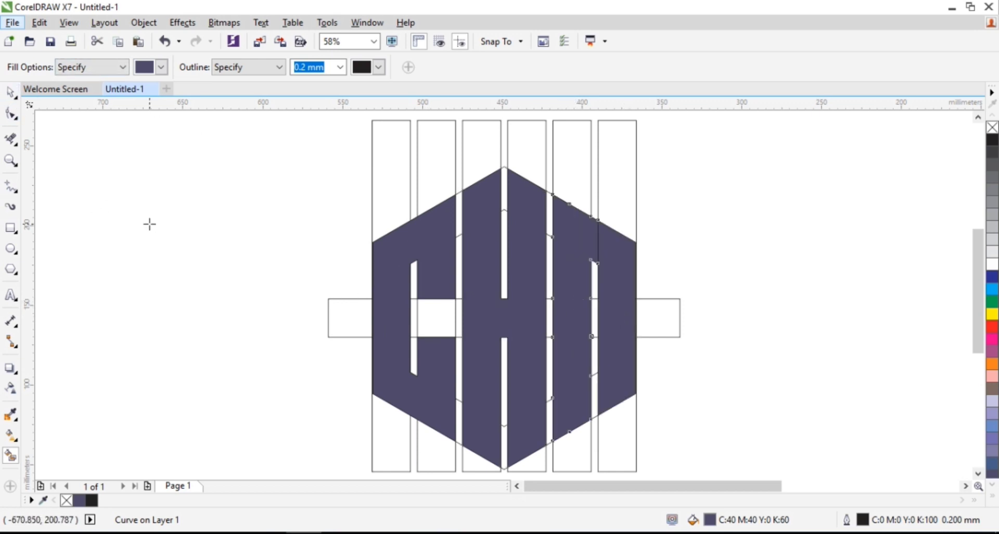
Delete two leftover strip segments and fill the N region dark purple.
{"action": "left_click", "coordinate": [10, 139]}
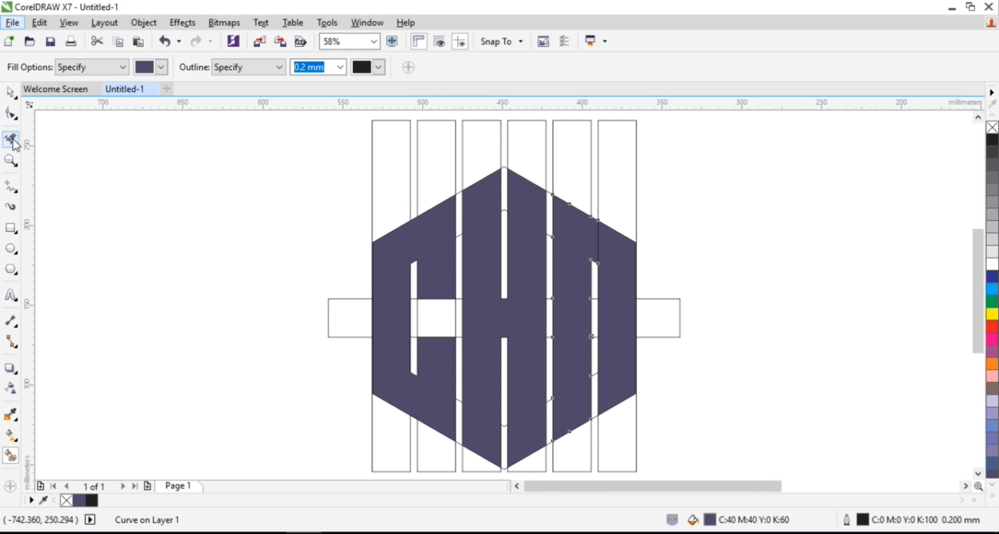
{"action": "left_click", "coordinate": [597, 237]}
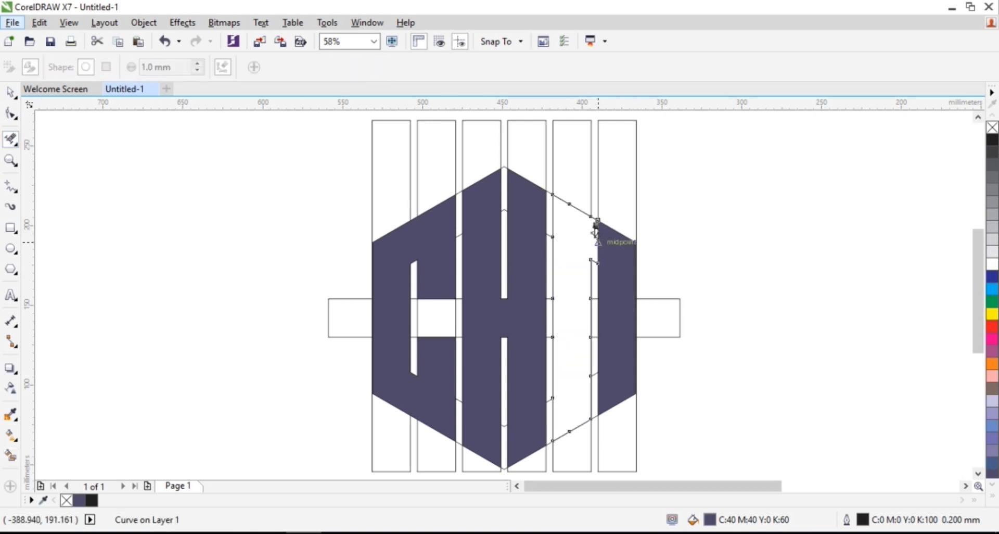
{"action": "left_click", "coordinate": [598, 229]}
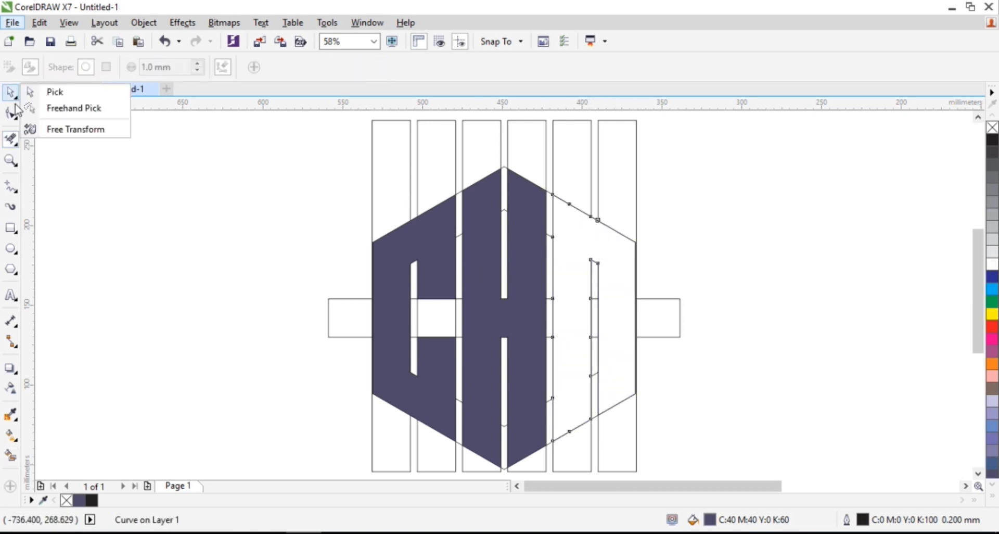
{"action": "left_click", "coordinate": [11, 456]}
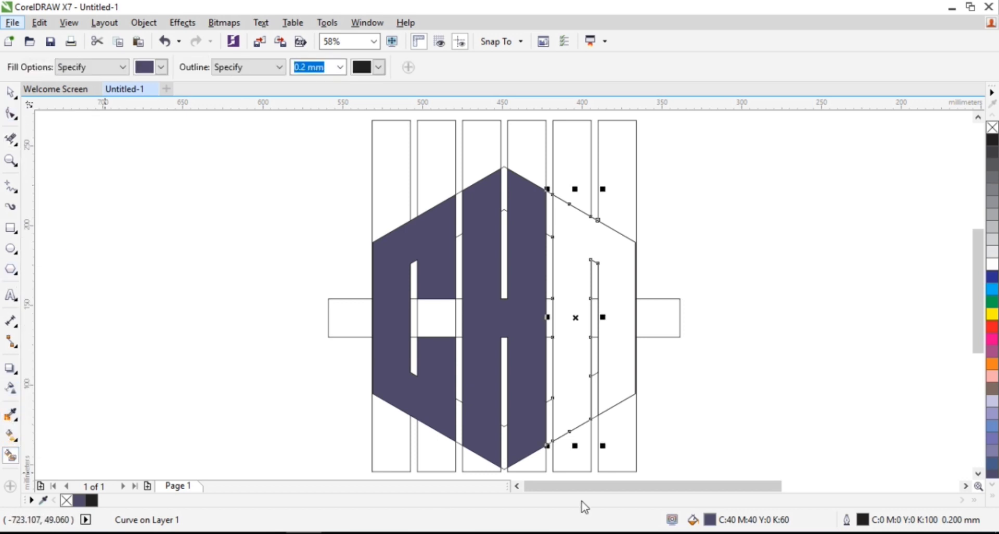
{"action": "left_click", "coordinate": [567, 244]}
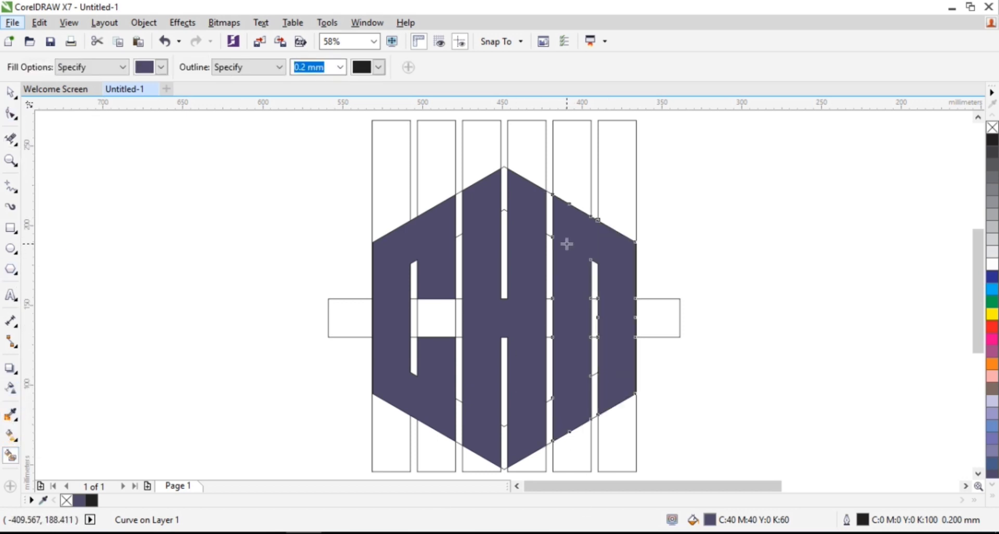
{"action": "left_click", "coordinate": [11, 92]}
{"action": "left_click", "coordinate": [382, 208]}
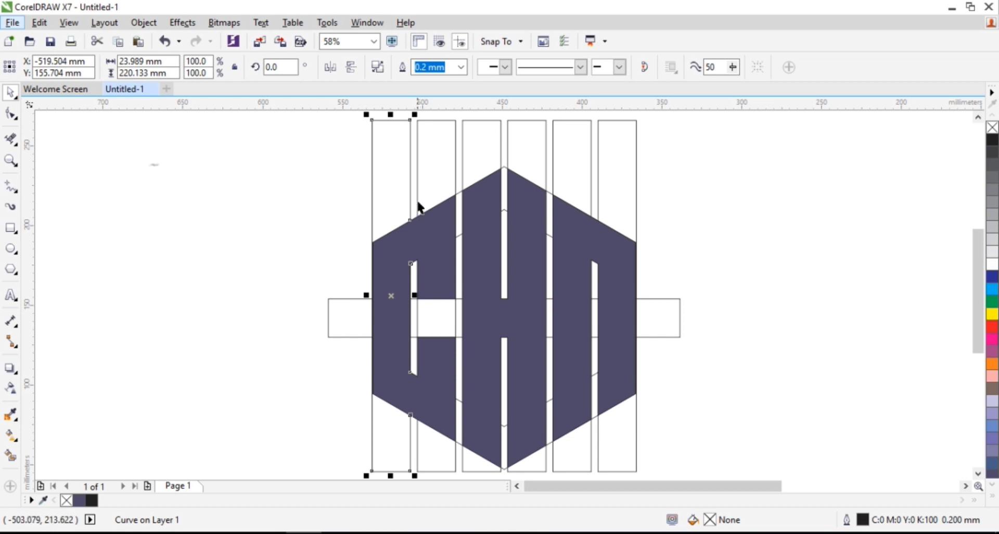
Delete the leftover white guide strips and the horizontal bar crossing the hexagon.
{"action": "left_click", "coordinate": [427, 142], "text": "shift"}
{"action": "left_click", "coordinate": [523, 149], "text": "shift"}
{"action": "left_click", "coordinate": [569, 149], "text": "shift"}
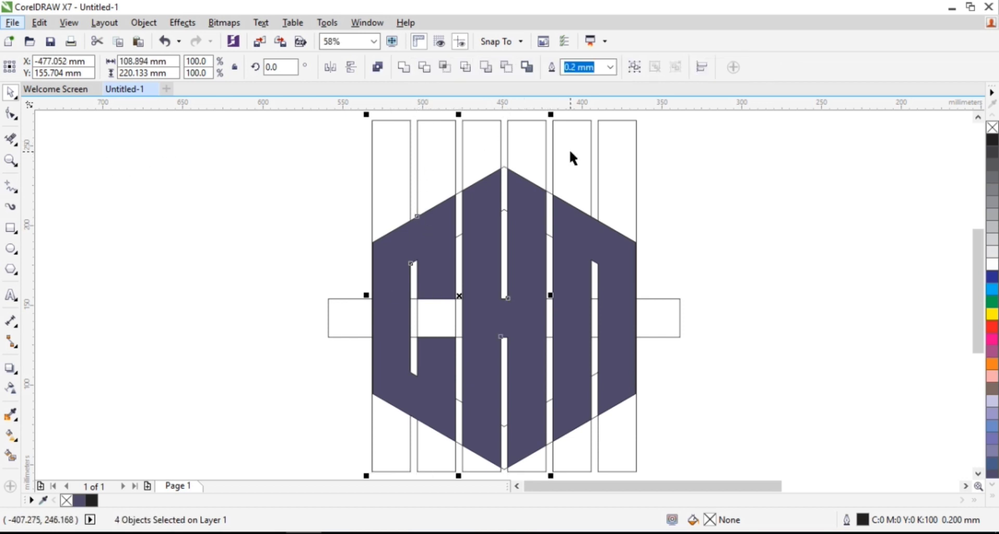
{"action": "left_click", "coordinate": [609, 147], "text": "shift"}
{"action": "key", "text": "Delete"}
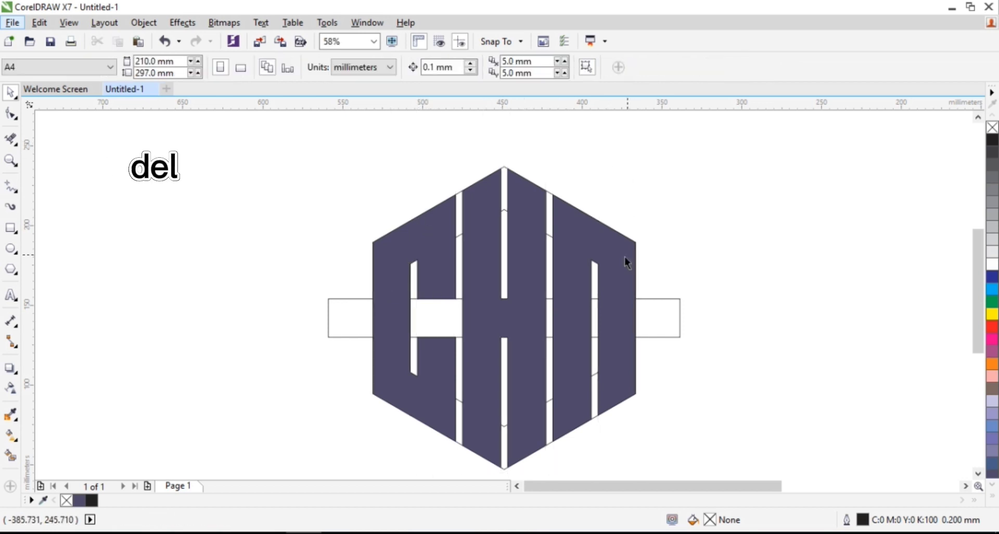
{"action": "left_click", "coordinate": [672, 320]}
{"action": "key", "text": "Delete"}
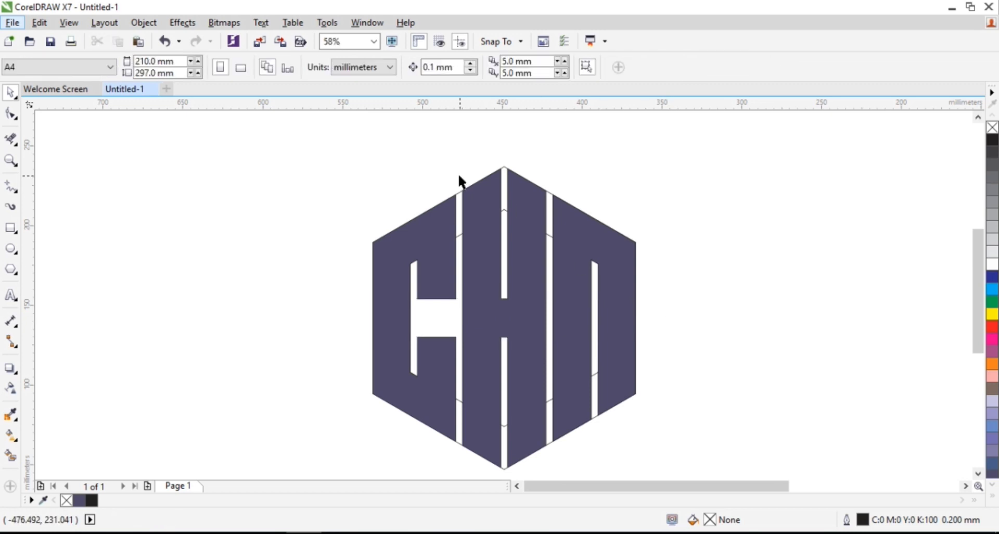
Check the remaining hexagon and letter curves, then clear the selection.
{"action": "left_click", "coordinate": [508, 213]}
{"action": "left_click", "coordinate": [504, 214]}
{"action": "scroll", "coordinate": [508, 214], "scroll_direction": "up", "scroll_amount": 2}
{"action": "left_click", "coordinate": [502, 191]}
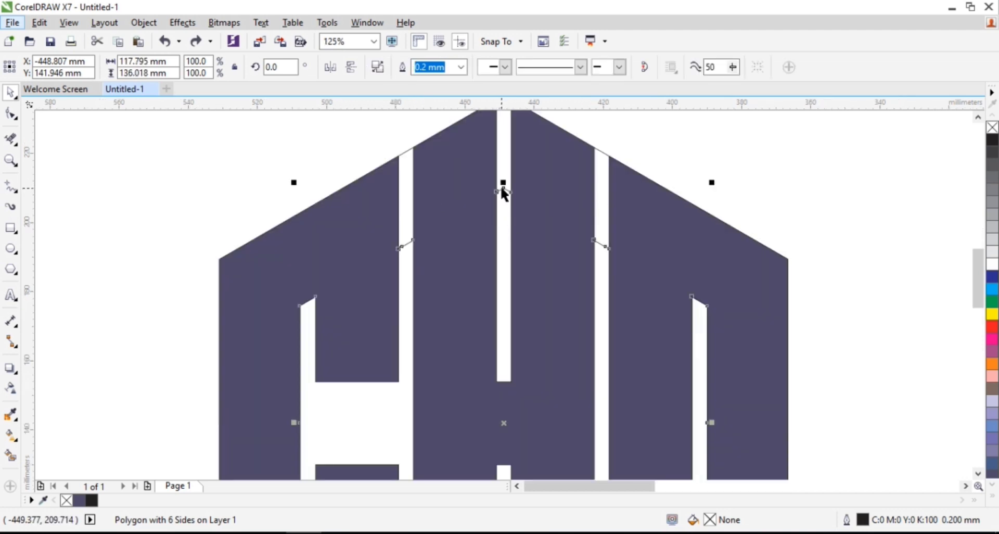
{"action": "left_click", "coordinate": [506, 203]}
{"action": "scroll", "coordinate": [519, 208], "scroll_direction": "down", "scroll_amount": 2}
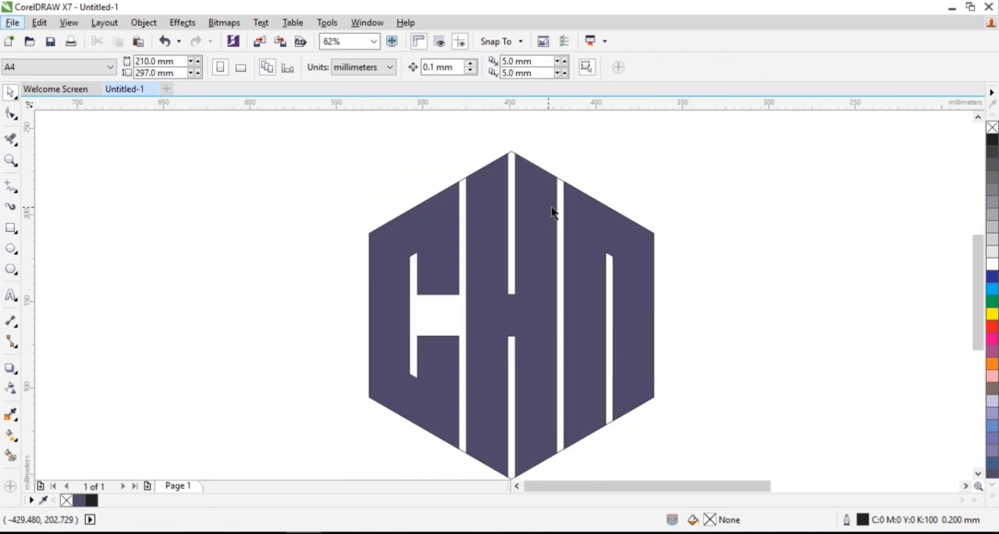
Make a copy of the hexagon enlarged about 6% with a black outline.
{"action": "left_click", "coordinate": [513, 154]}
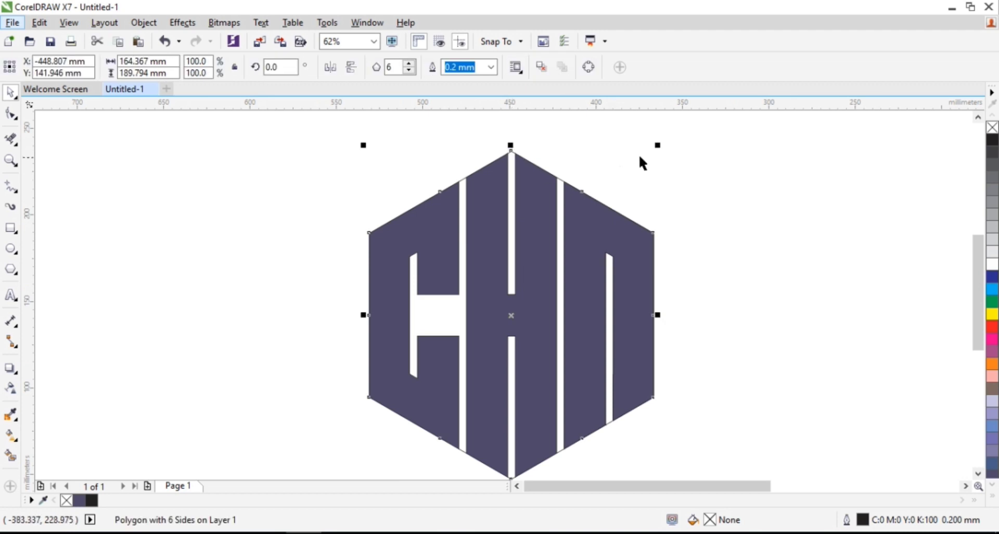
{"action": "left_click_drag", "start_coordinate": [658, 147], "coordinate": [668, 139]}
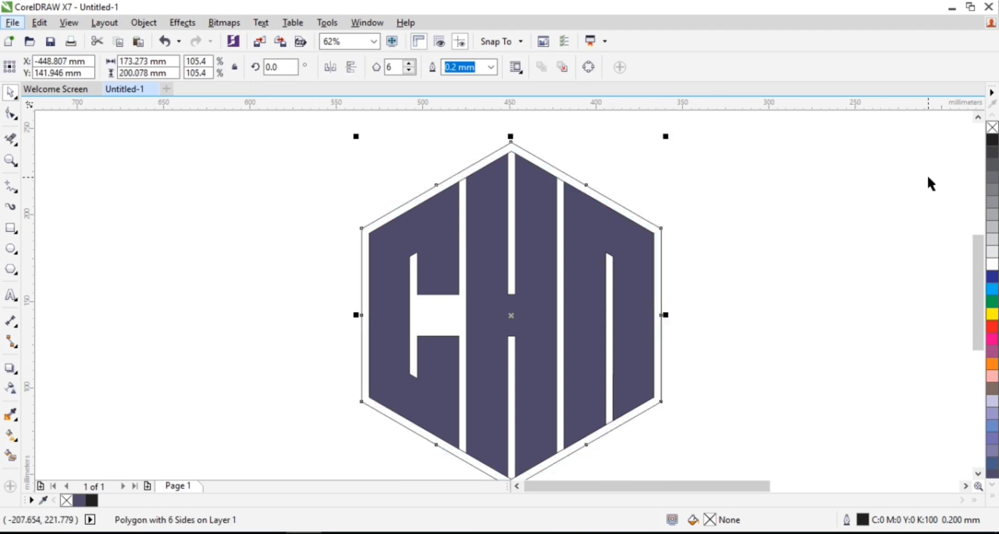
{"action": "key", "text": "ctrl+z"}
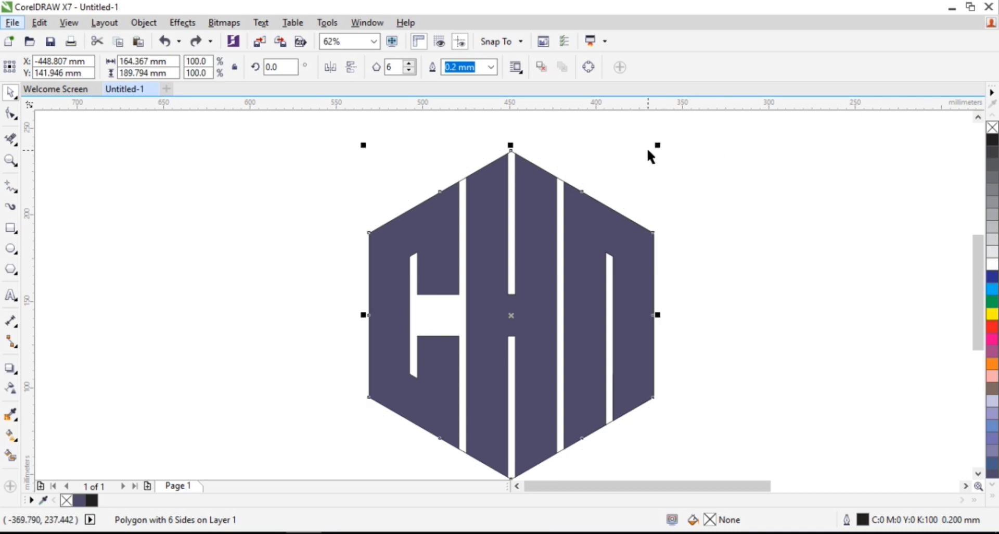
{"action": "left_click_drag", "start_coordinate": [658, 145], "coordinate": [669, 135]}
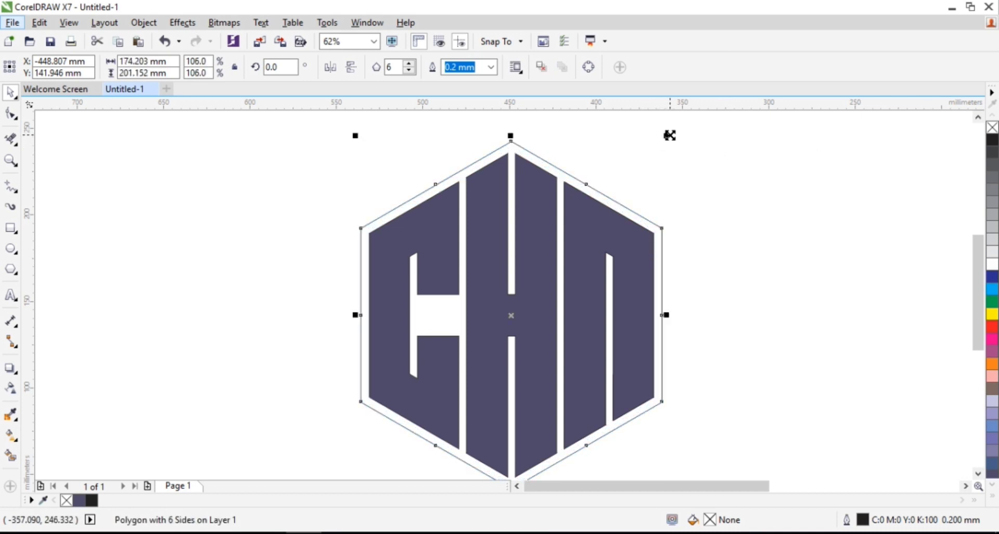
{"action": "right_click", "coordinate": [992, 139]}
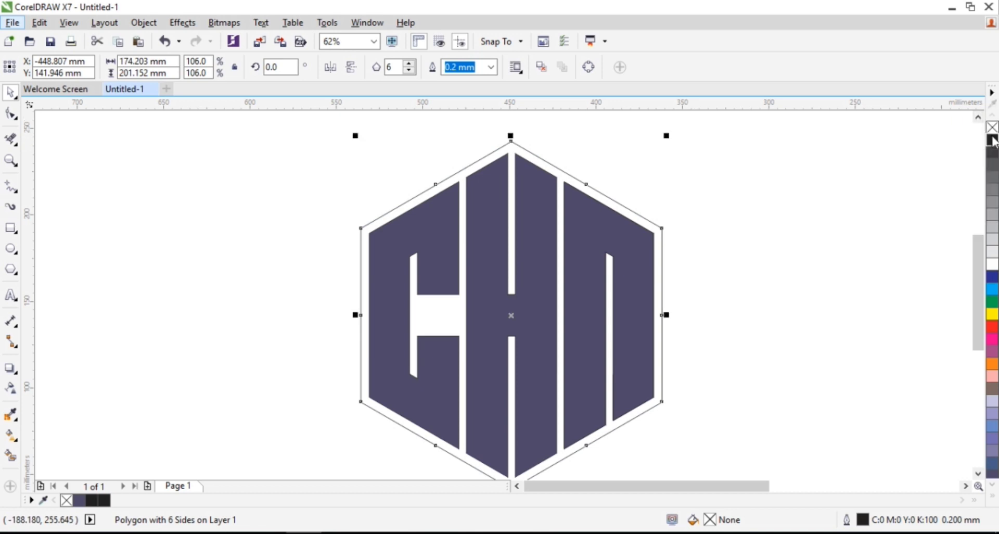
Thicken the enlarged hexagon's outline to 3.0 mm.
{"action": "left_click", "coordinate": [491, 66]}
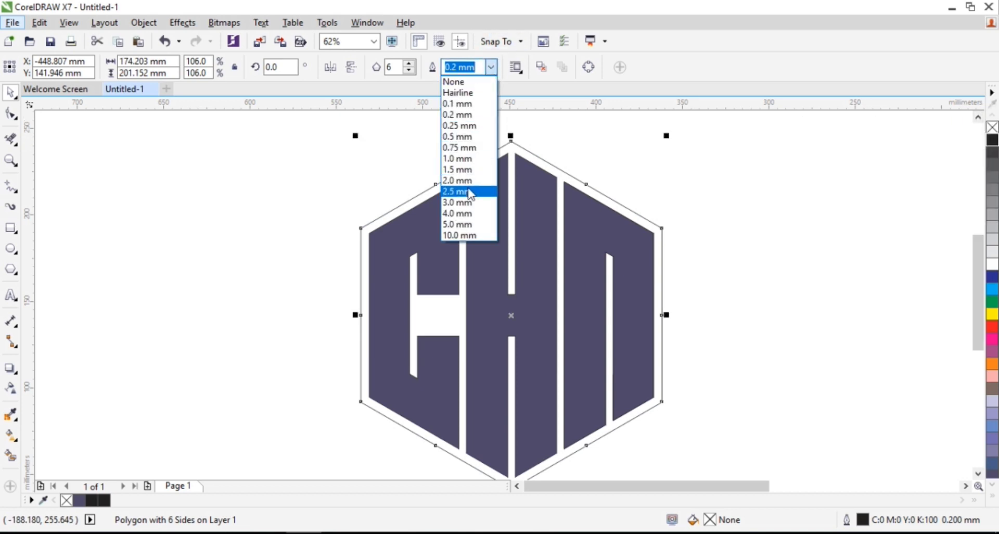
{"action": "left_click", "coordinate": [468, 191]}
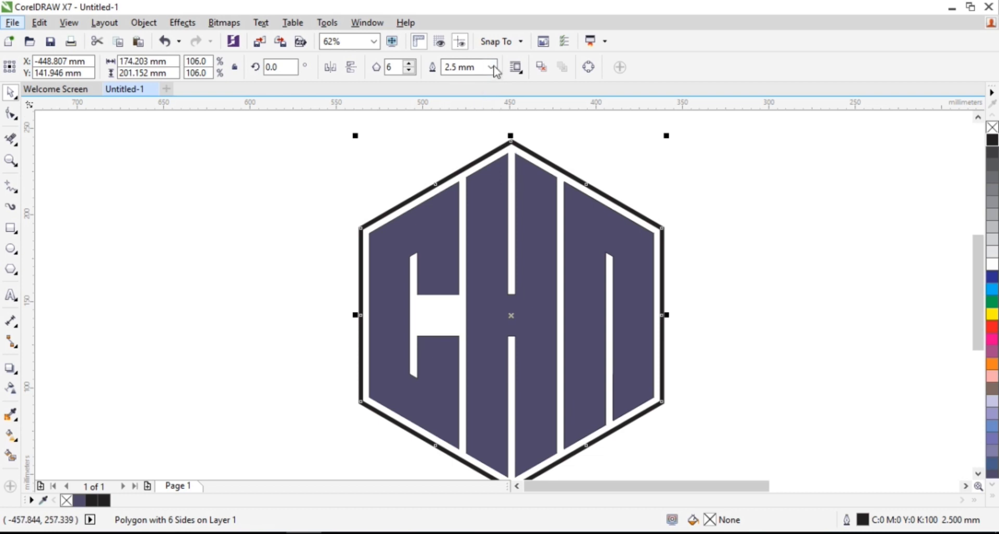
{"action": "left_click", "coordinate": [491, 68]}
{"action": "left_click", "coordinate": [476, 201]}
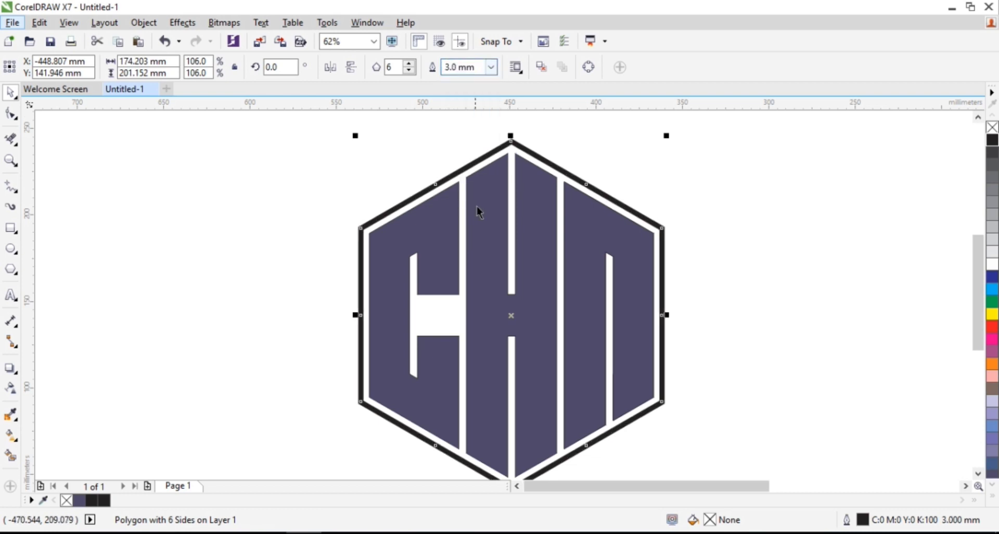
Fill the C, H and N letter shapes with solid black.
{"action": "left_click", "coordinate": [120, 167]}
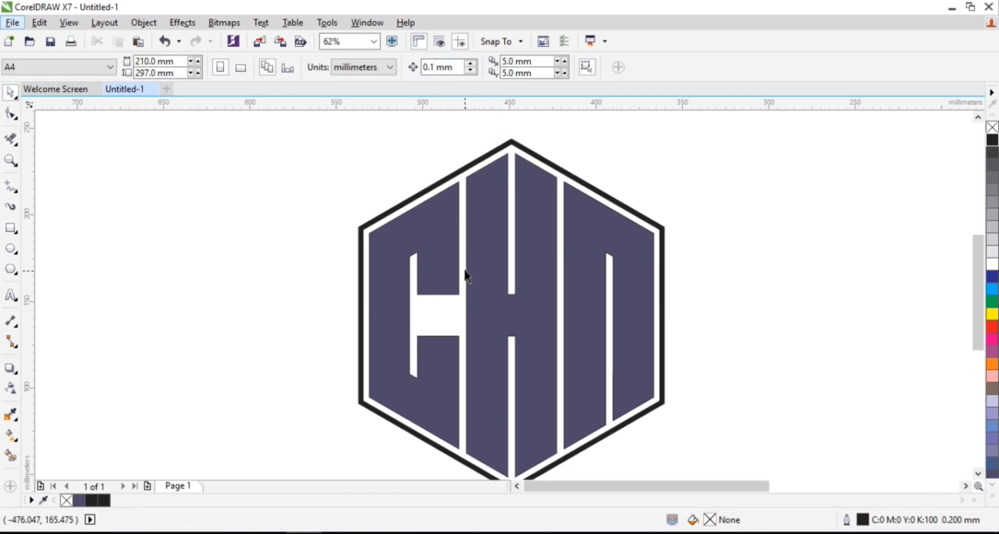
{"action": "left_click", "coordinate": [463, 265]}
{"action": "left_click", "coordinate": [509, 261], "text": "shift"}
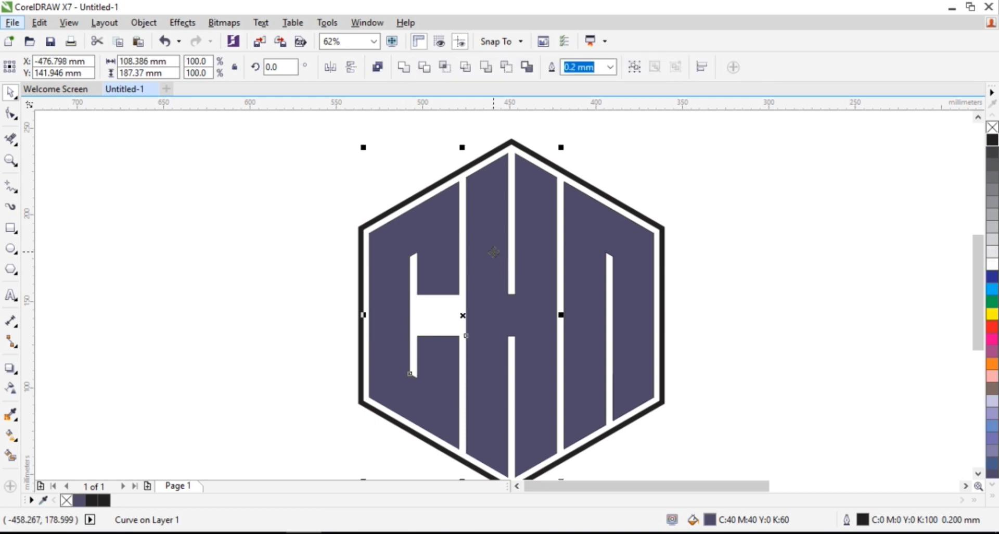
{"action": "left_click", "coordinate": [573, 261], "text": "shift"}
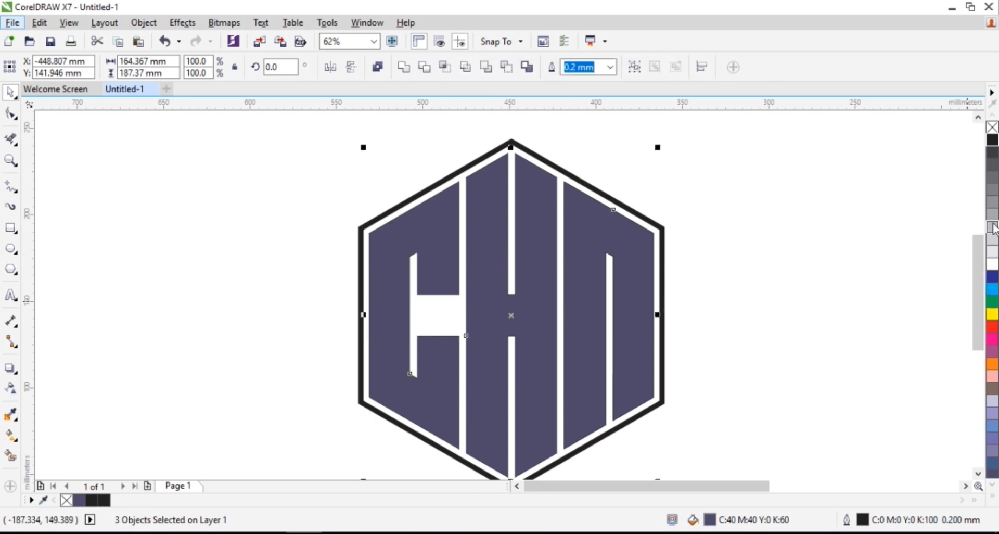
{"action": "left_click", "coordinate": [992, 144]}
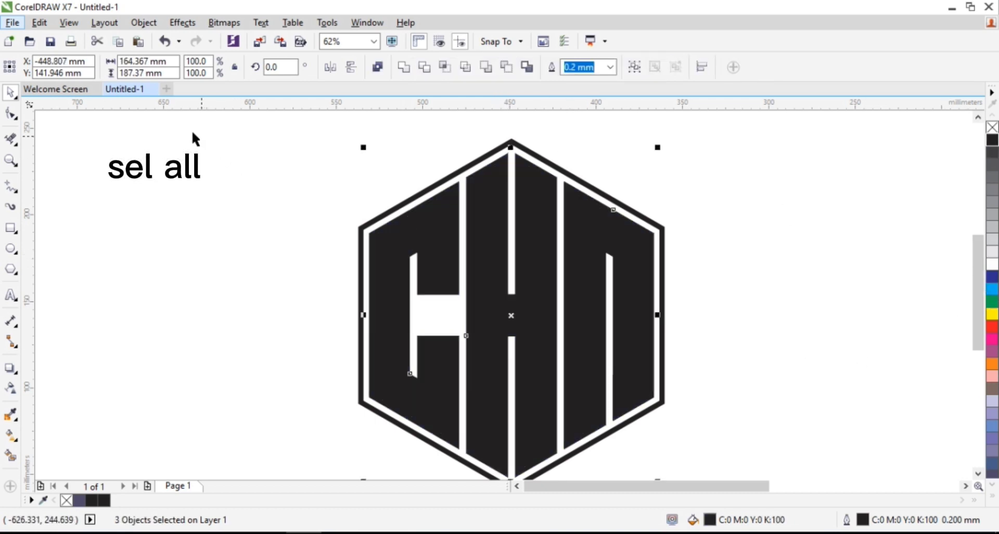
{"action": "left_click", "coordinate": [721, 433]}
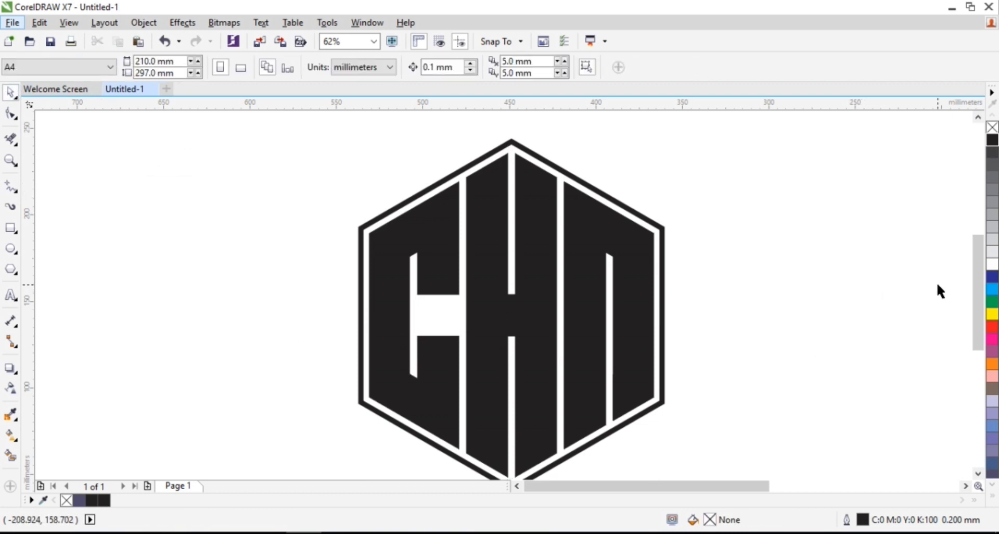
{"action": "left_click_drag", "start_coordinate": [975, 298], "coordinate": [977, 304]}
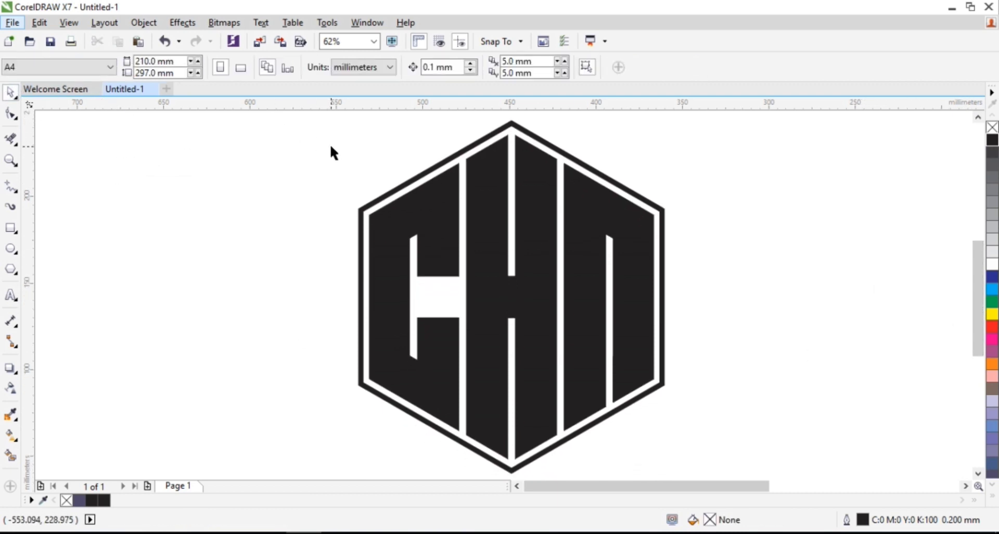
Select the whole black logo and drop a vertically mirrored copy directly beneath it.
{"action": "scroll", "coordinate": [331, 147], "scroll_direction": "down", "scroll_amount": 1}
{"action": "left_click_drag", "start_coordinate": [347, 144], "coordinate": [578, 355]}
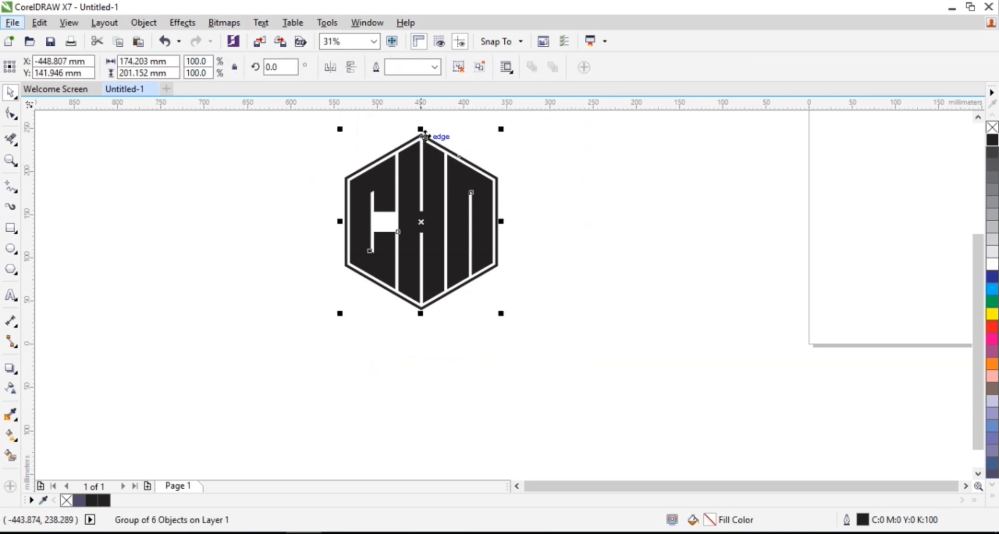
{"action": "left_click_drag", "start_coordinate": [421, 129], "coordinate": [398, 371]}
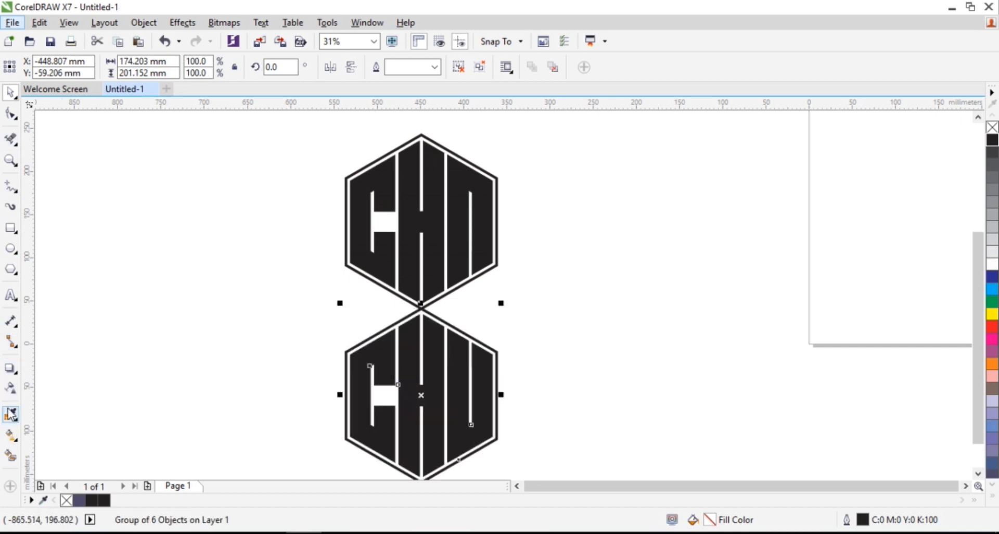
Give the mirrored copy a linear transparency fading out toward the bottom, adjusting its start and opacity.
{"action": "left_click", "coordinate": [10, 390]}
{"action": "left_click", "coordinate": [9, 390]}
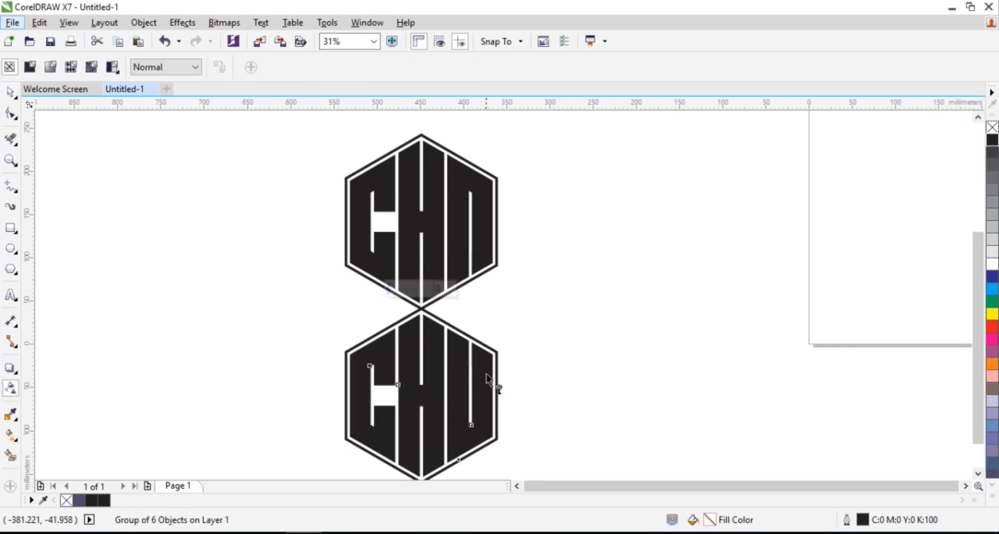
{"action": "left_click_drag", "start_coordinate": [425, 266], "coordinate": [419, 474]}
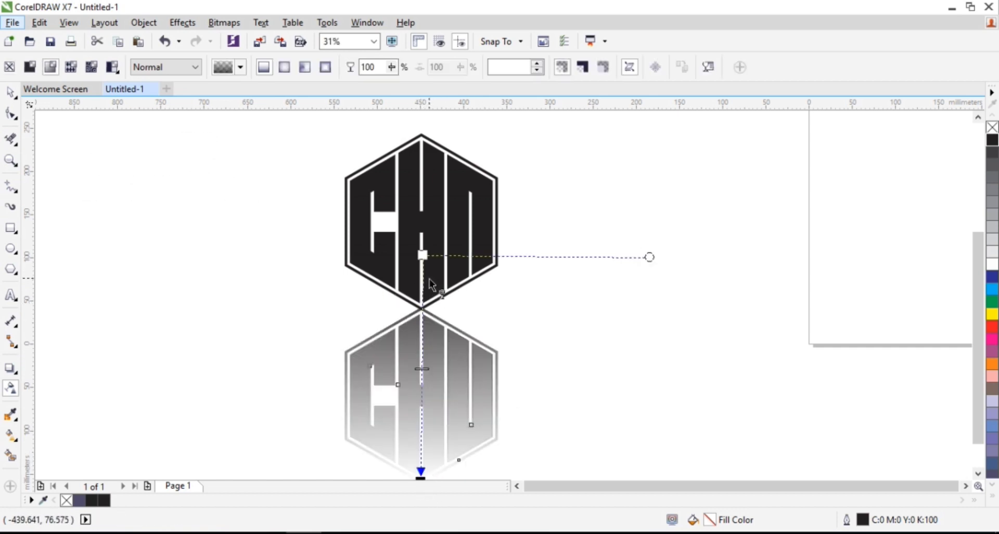
{"action": "left_click_drag", "start_coordinate": [422, 256], "coordinate": [421, 269]}
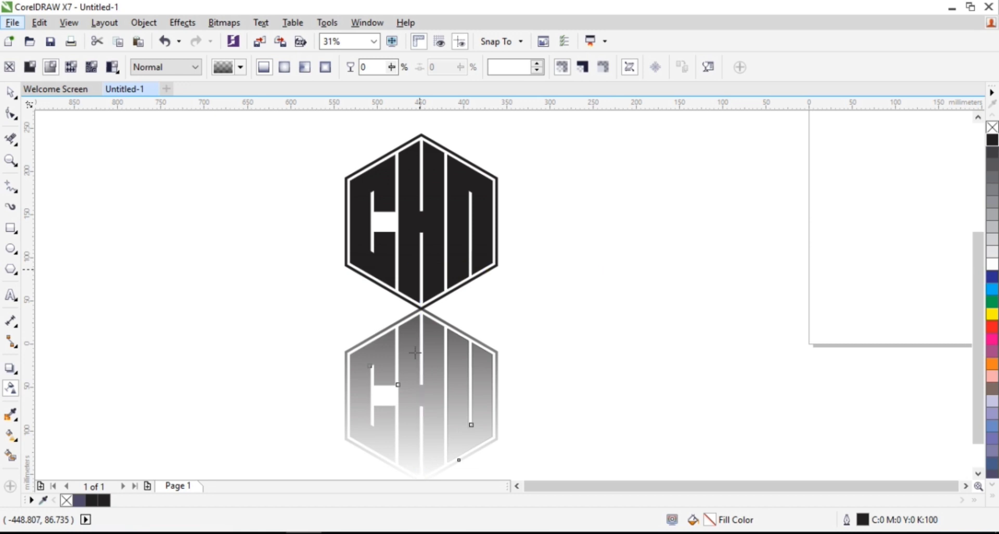
{"action": "left_click_drag", "start_coordinate": [421, 377], "coordinate": [421, 314]}
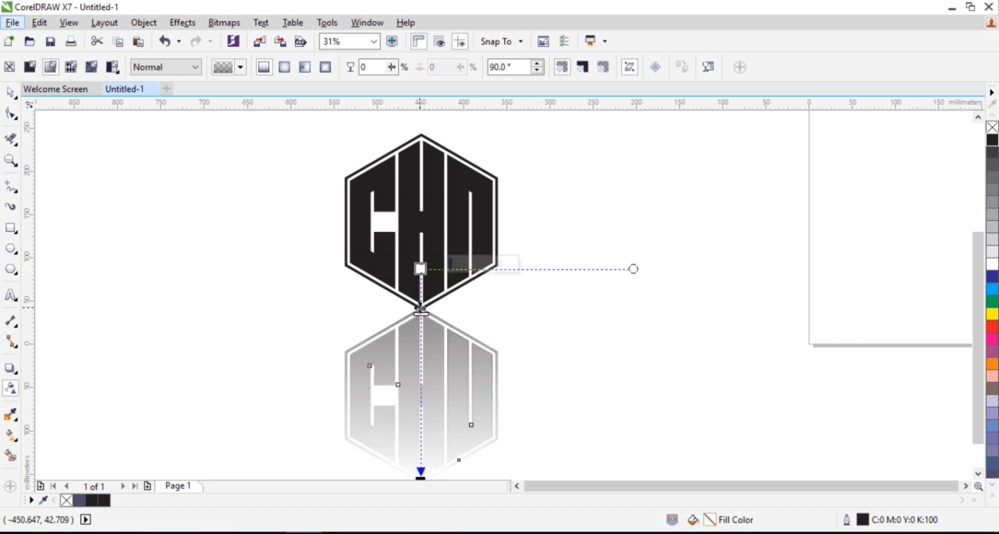
{"action": "left_click", "coordinate": [10, 92]}
{"action": "left_click", "coordinate": [68, 196]}
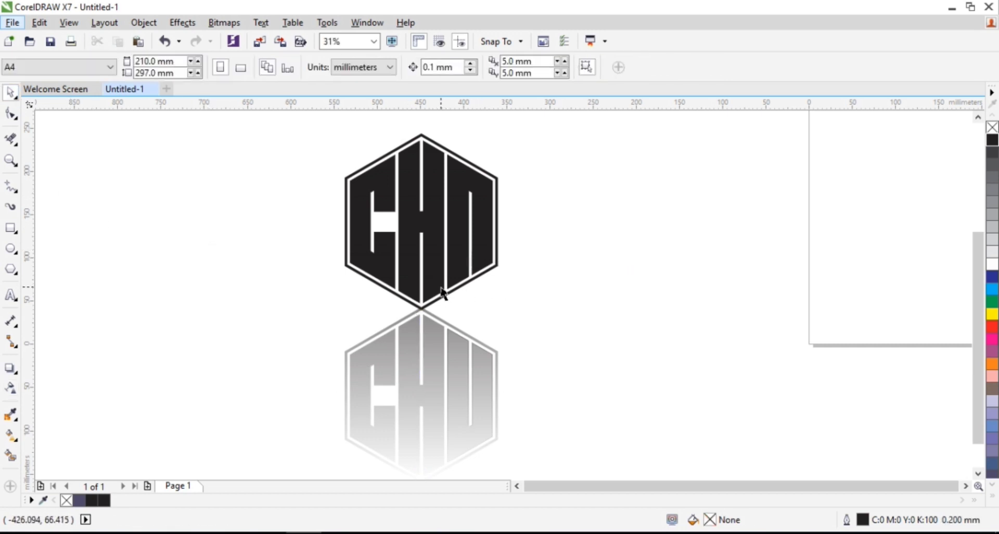
{"action": "scroll", "coordinate": [441, 291], "scroll_direction": "down", "scroll_amount": 2}
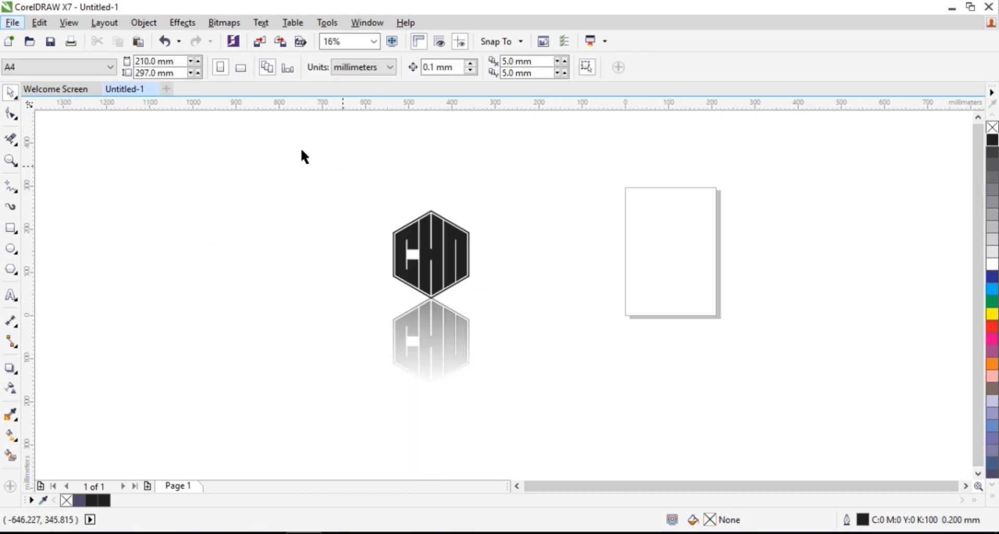
{"action": "left_click", "coordinate": [11, 161]}
{"action": "mouse_move", "coordinate": [351, 167]}
{"action": "left_mouse_down"}
{"action": "mouse_move", "coordinate": [437, 345]}
{"action": "mouse_move", "coordinate": [512, 431]}
{"action": "left_mouse_up"}
{"action": "mouse_move", "coordinate": [398, 140]}
{"action": "left_mouse_down"}
{"action": "mouse_move", "coordinate": [616, 358]}
{"action": "mouse_move", "coordinate": [642, 448]}
{"action": "left_mouse_up"}
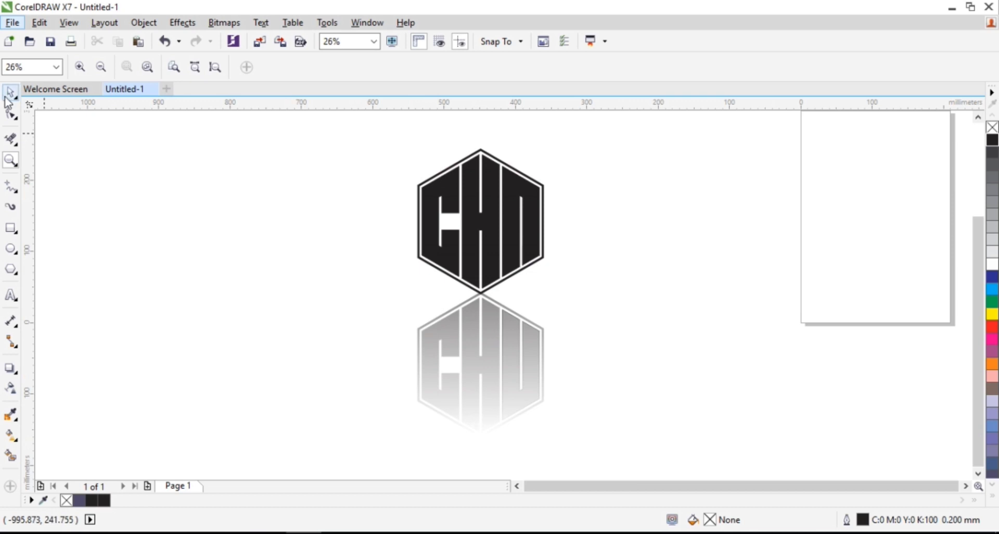